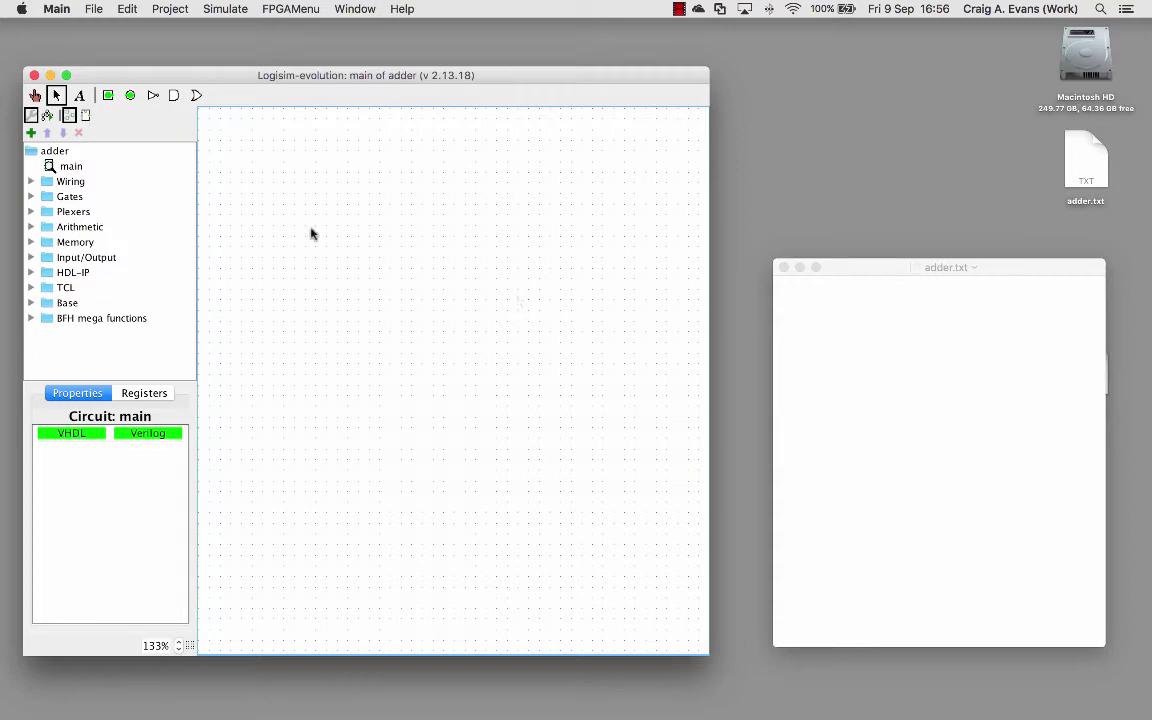
Step: Place an Adder from the Arithmetic folder on the main canvas with Data Bits set to 4
left_click(31, 227)
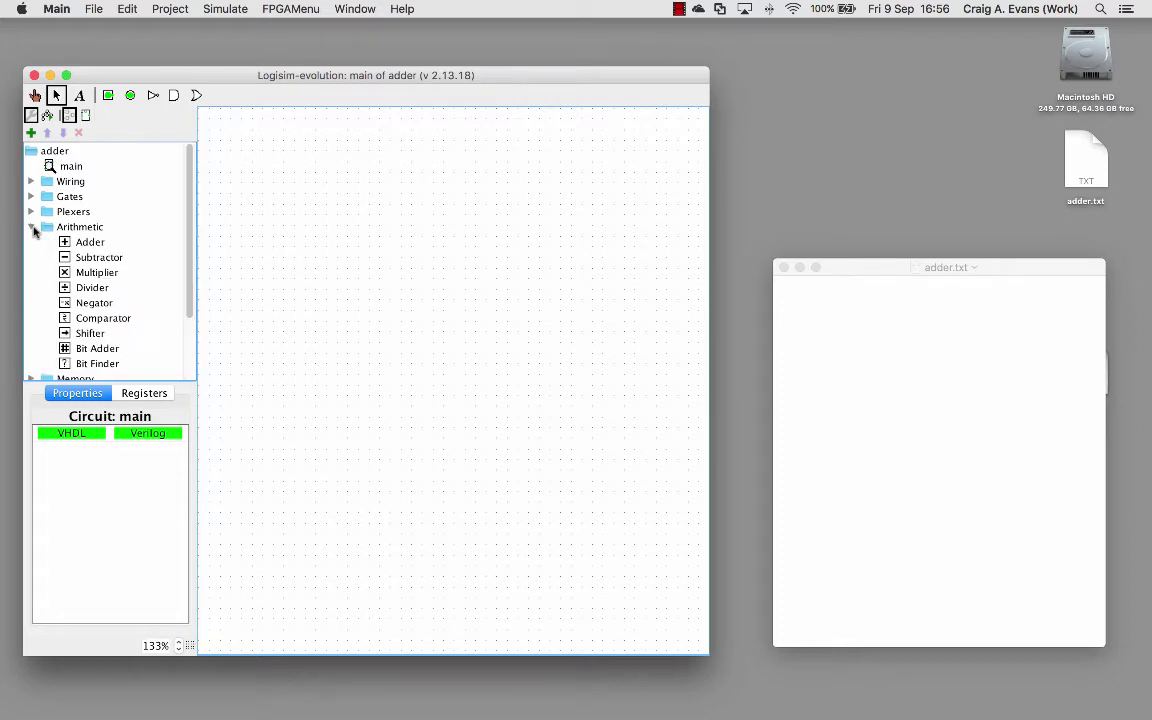
left_click(84, 244)
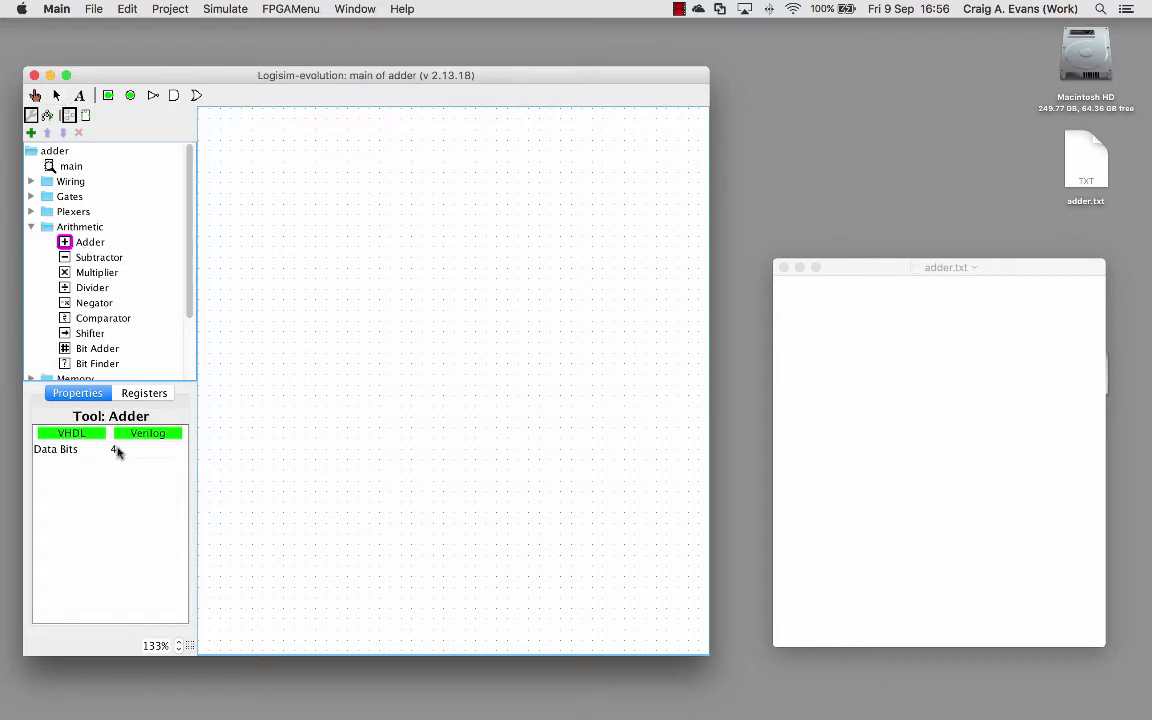
left_click(118, 450)
scroll(137, 480, "up", 3)
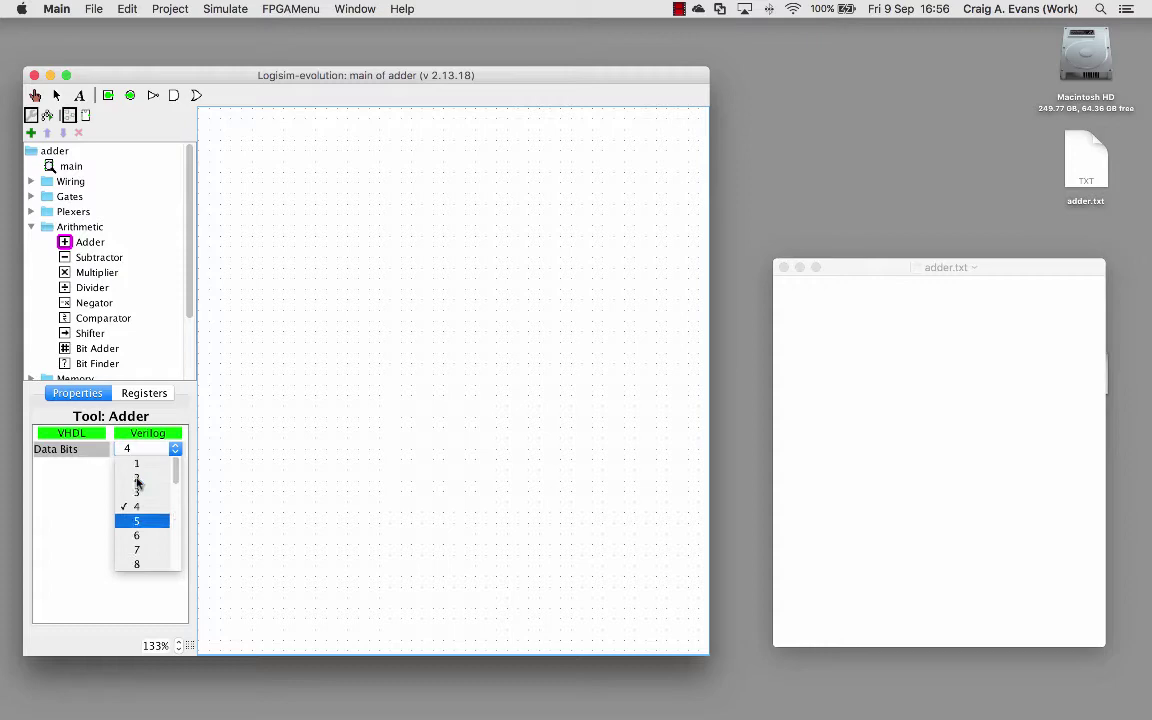
left_click(136, 464)
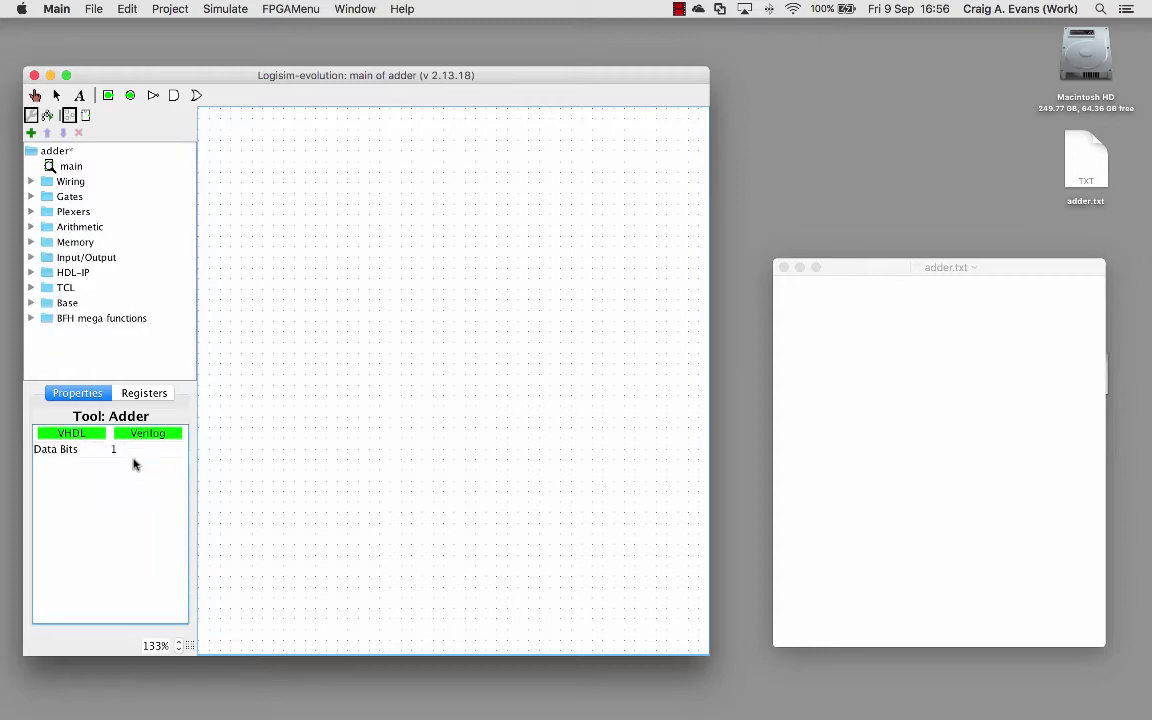
left_click(127, 452)
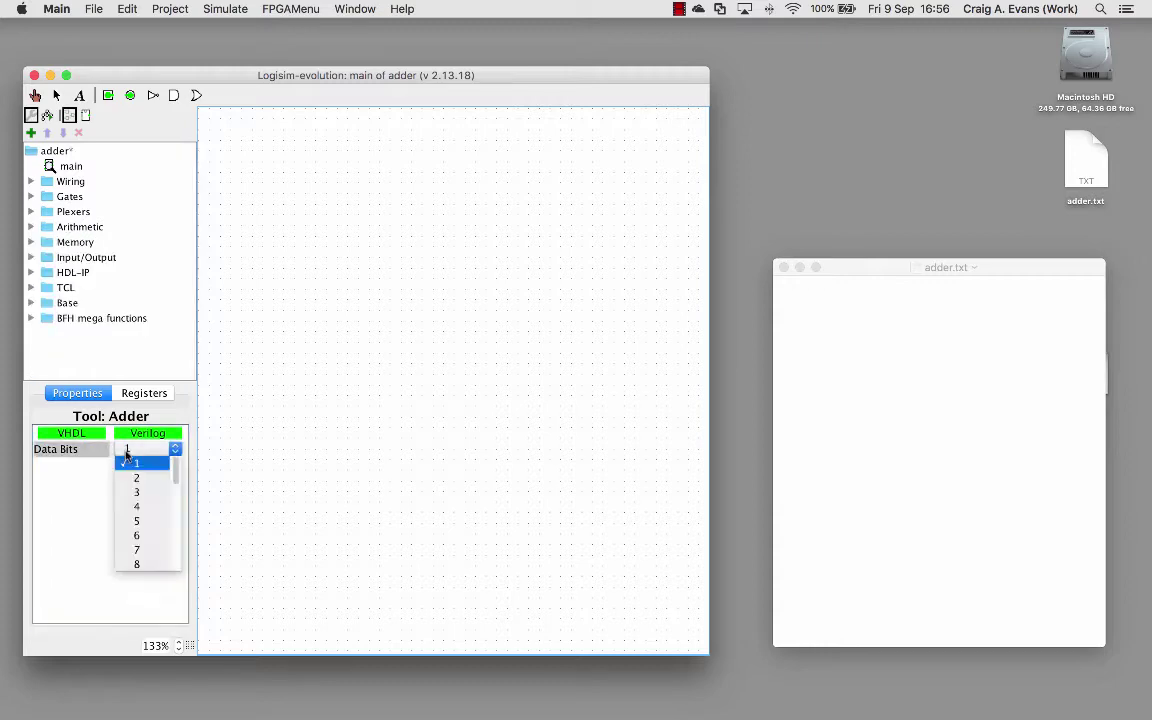
left_click(136, 507)
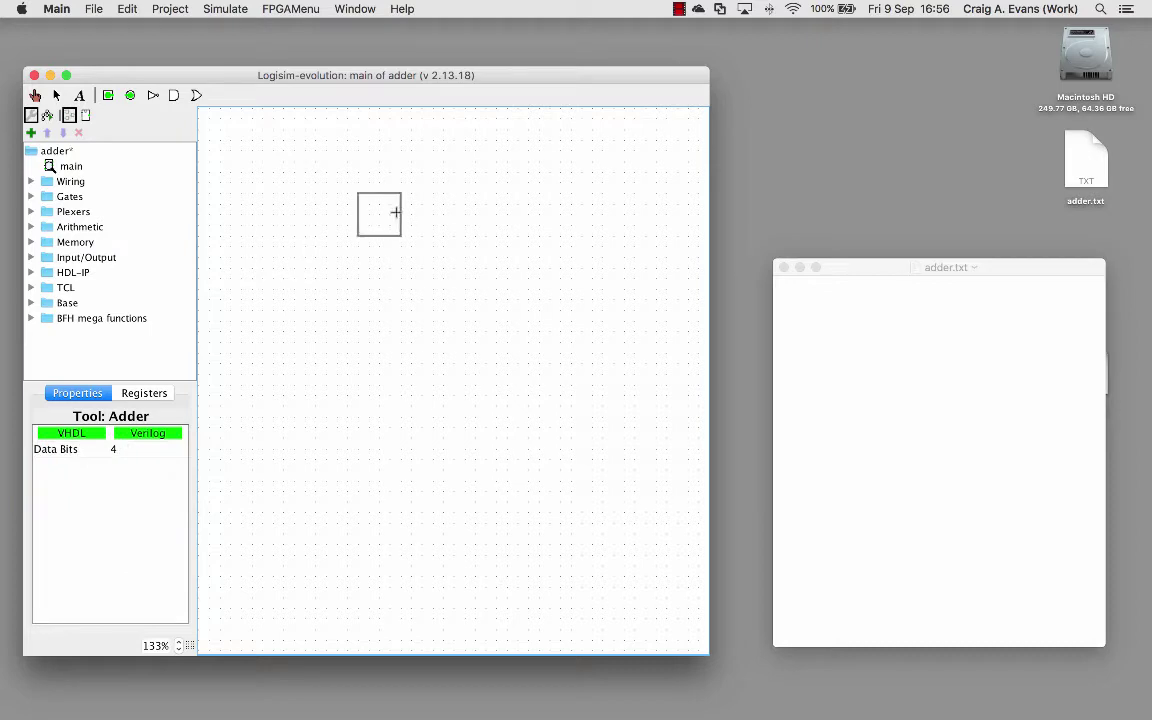
left_click(420, 260)
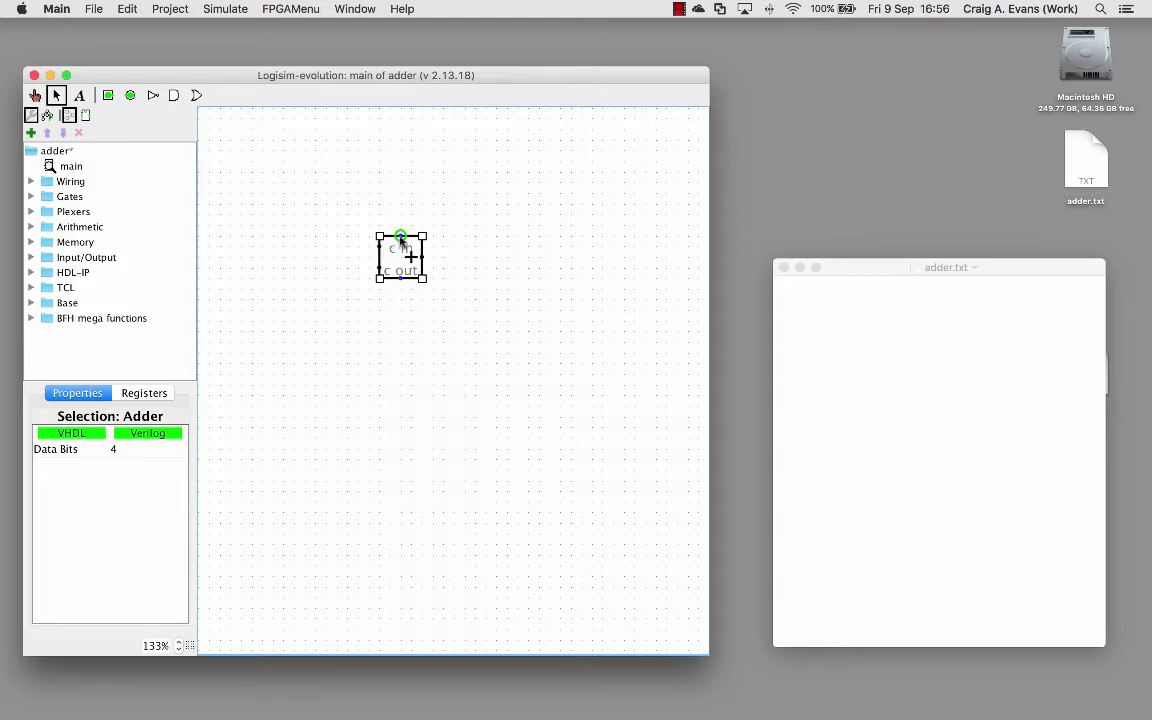
Step: Nudge the 4-bit adder a few pixels down and to the right
mouse_move(400, 240)
left_click_drag(404, 250, 411, 258)
Step: Set up the Pin tool as an east-facing, 4-bit input pin
left_click(30, 182)
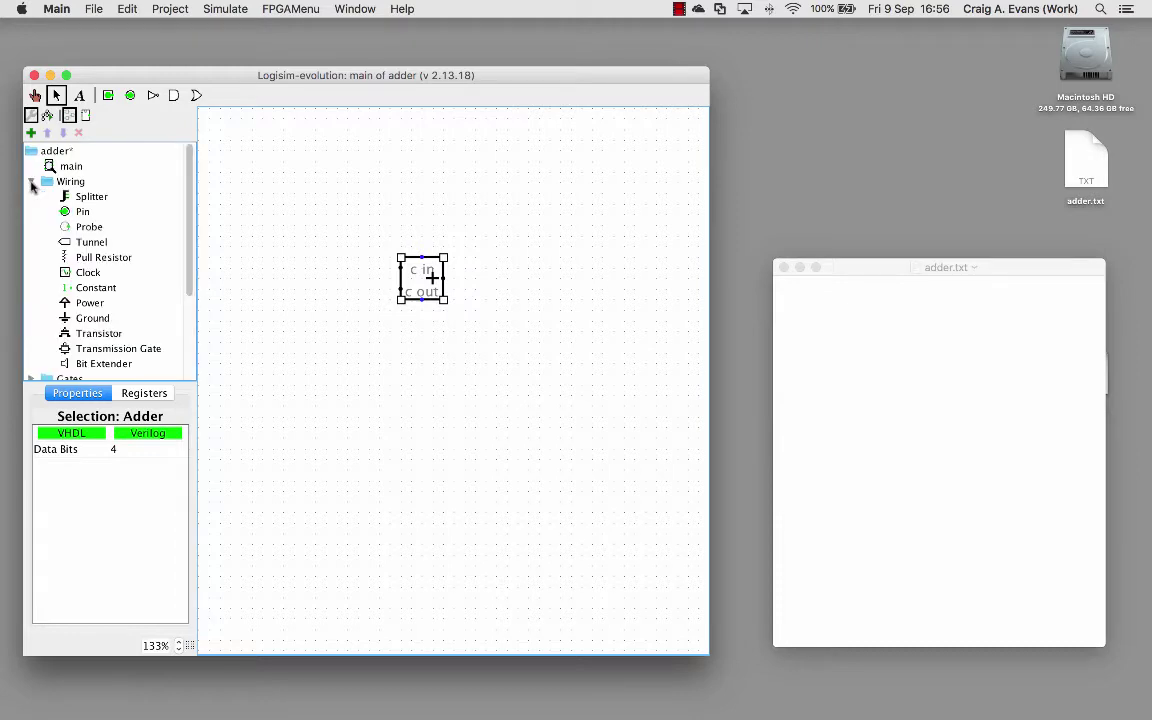
left_click(82, 214)
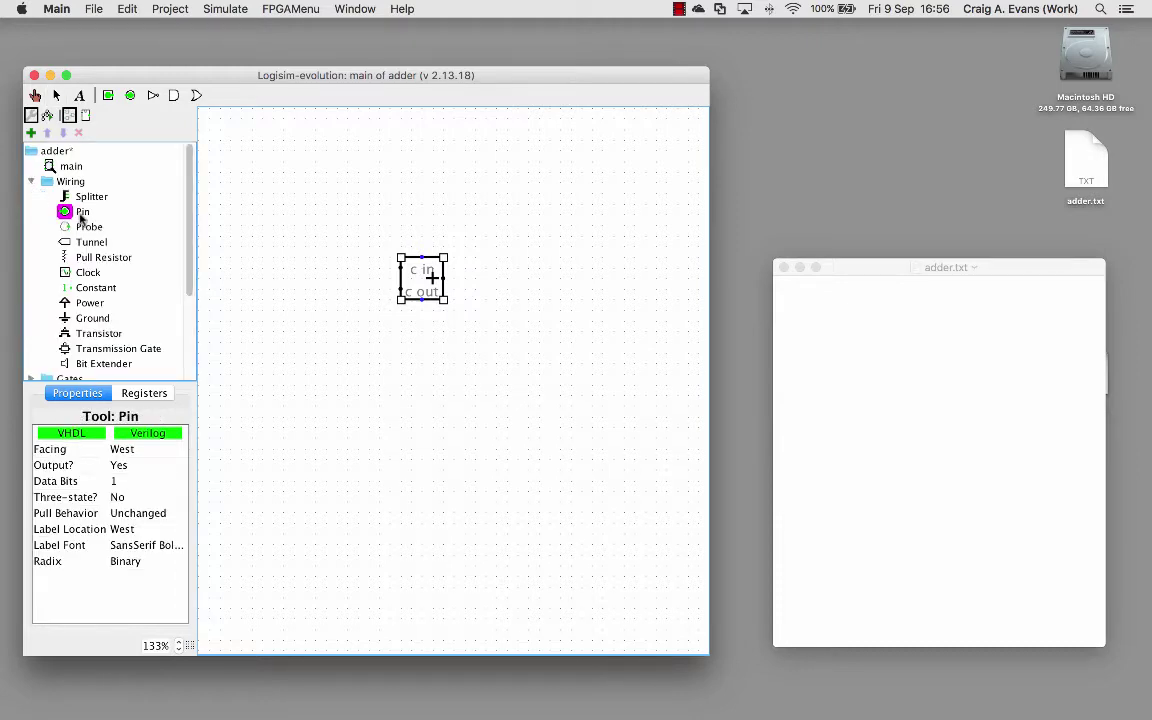
left_click(123, 449)
left_click(127, 437)
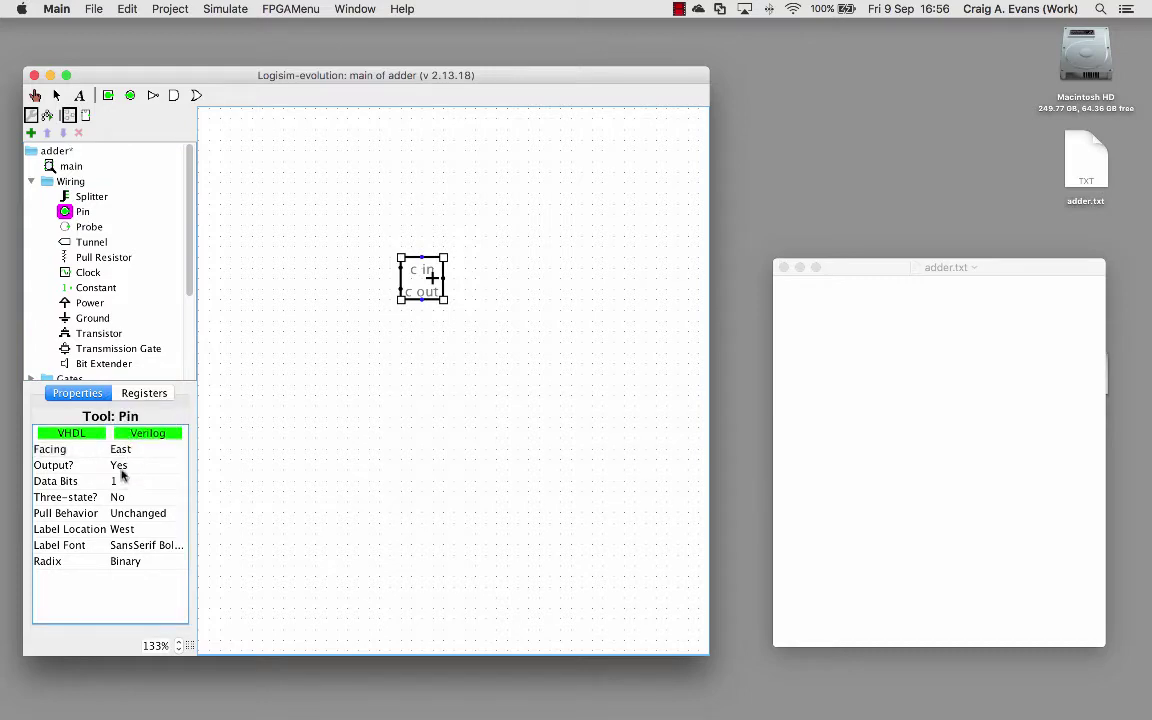
left_click(119, 466)
left_click(125, 481)
left_click(125, 481)
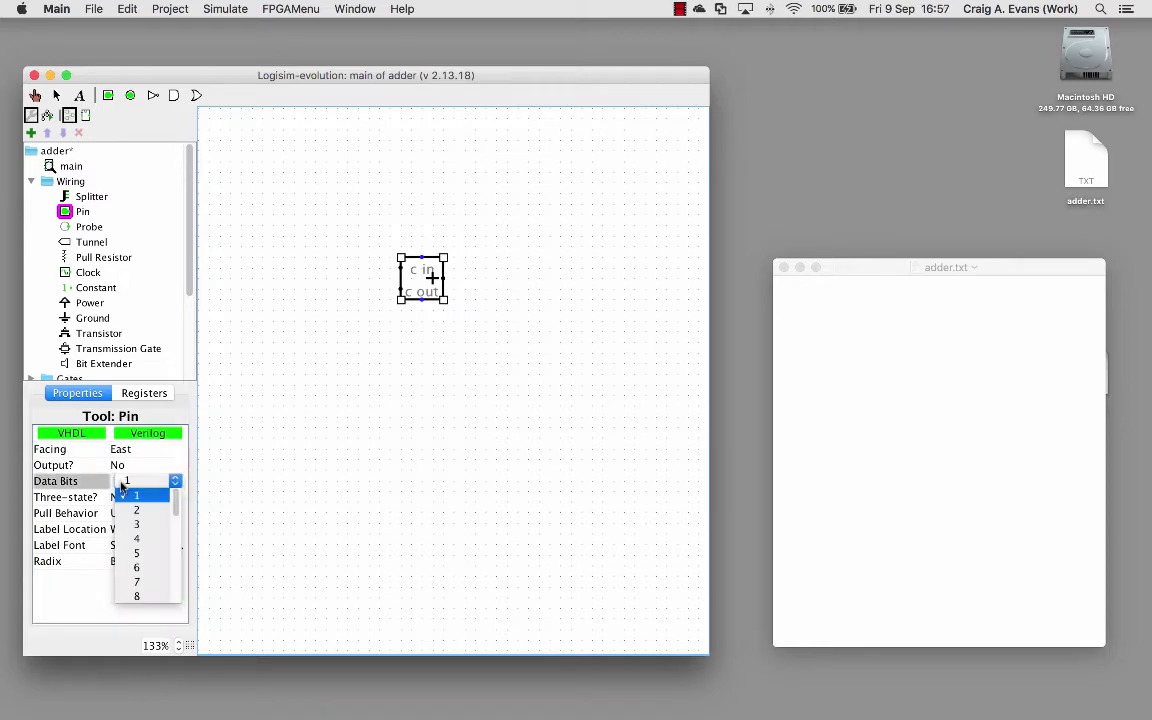
left_click(140, 545)
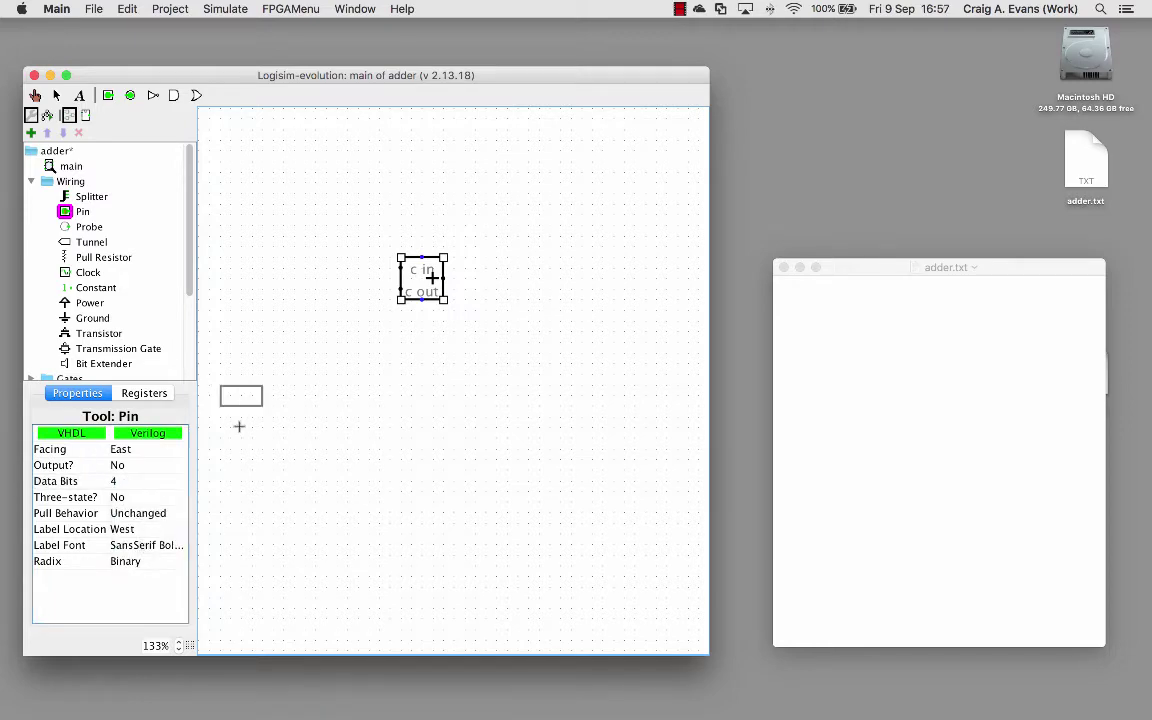
Step: Place two 4-bit input pins left of the adder, wired to its upper and lower inputs
left_click(347, 268)
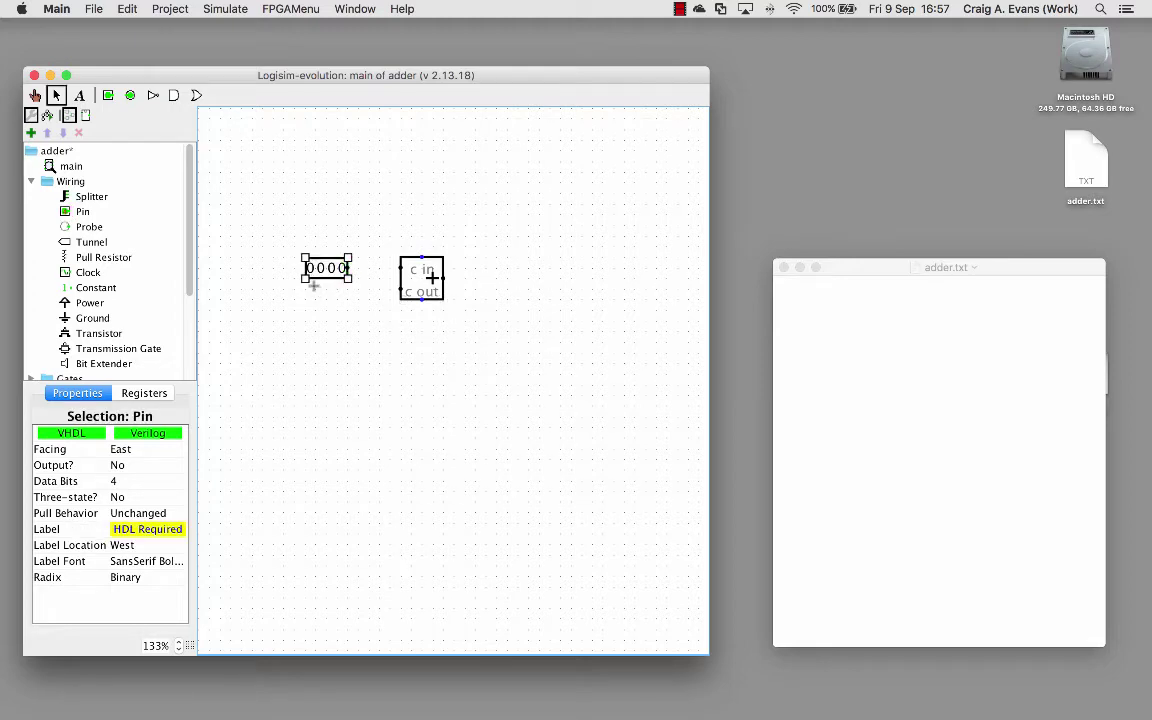
left_click(284, 262)
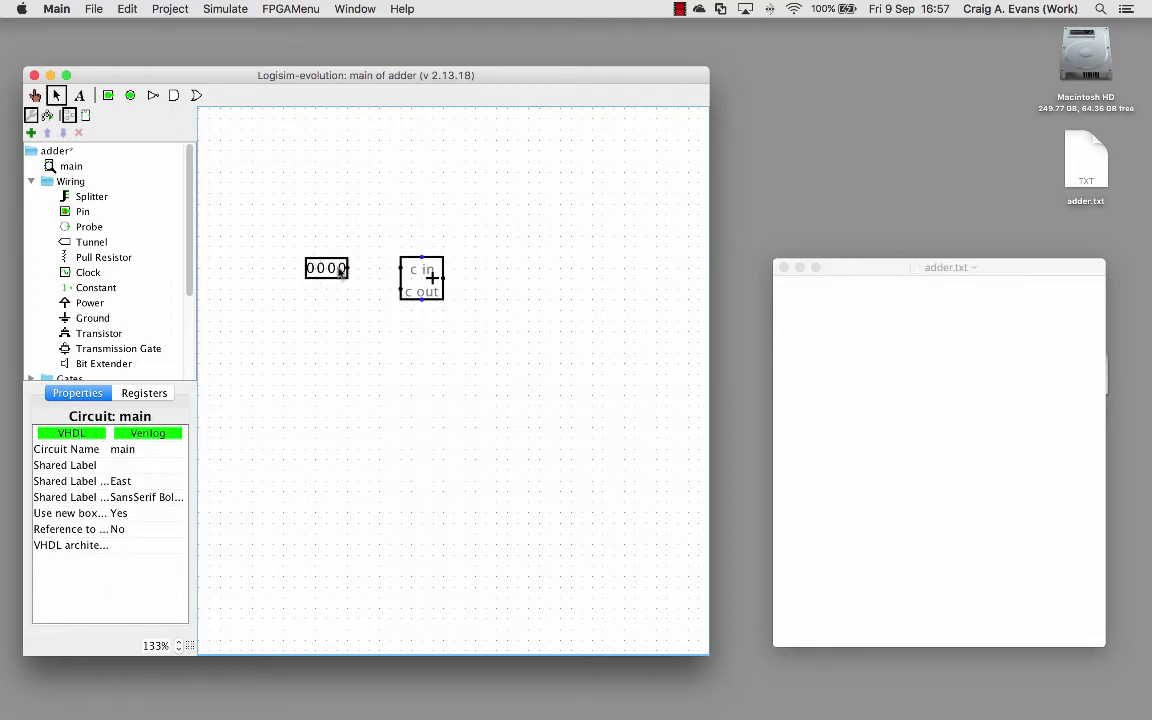
left_click_drag(348, 268, 400, 268)
left_click(325, 280)
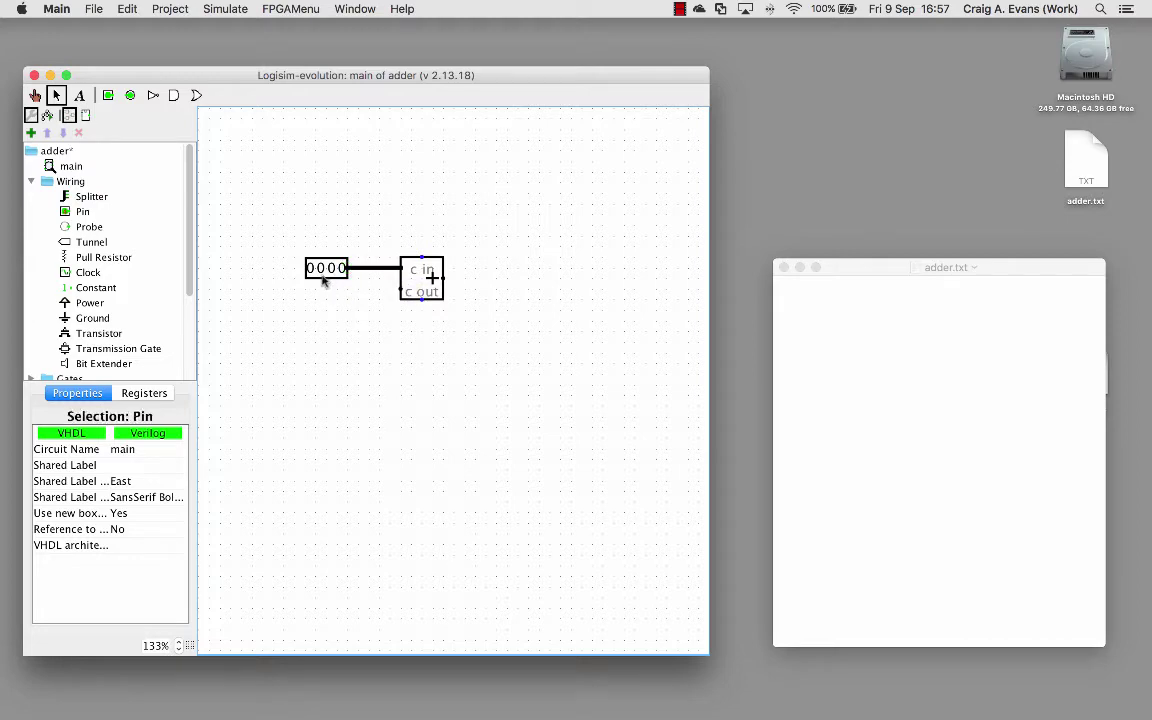
left_click_drag(323, 281, 334, 290)
left_click(352, 289)
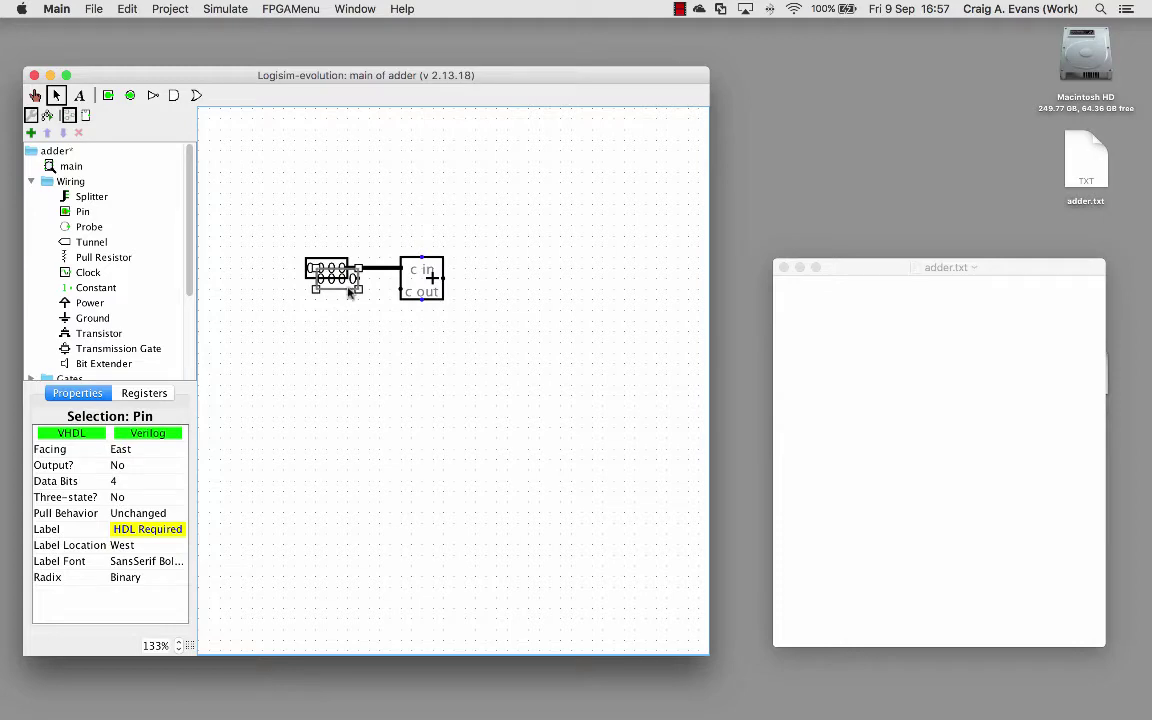
left_click_drag(350, 291, 401, 290)
left_click(394, 325)
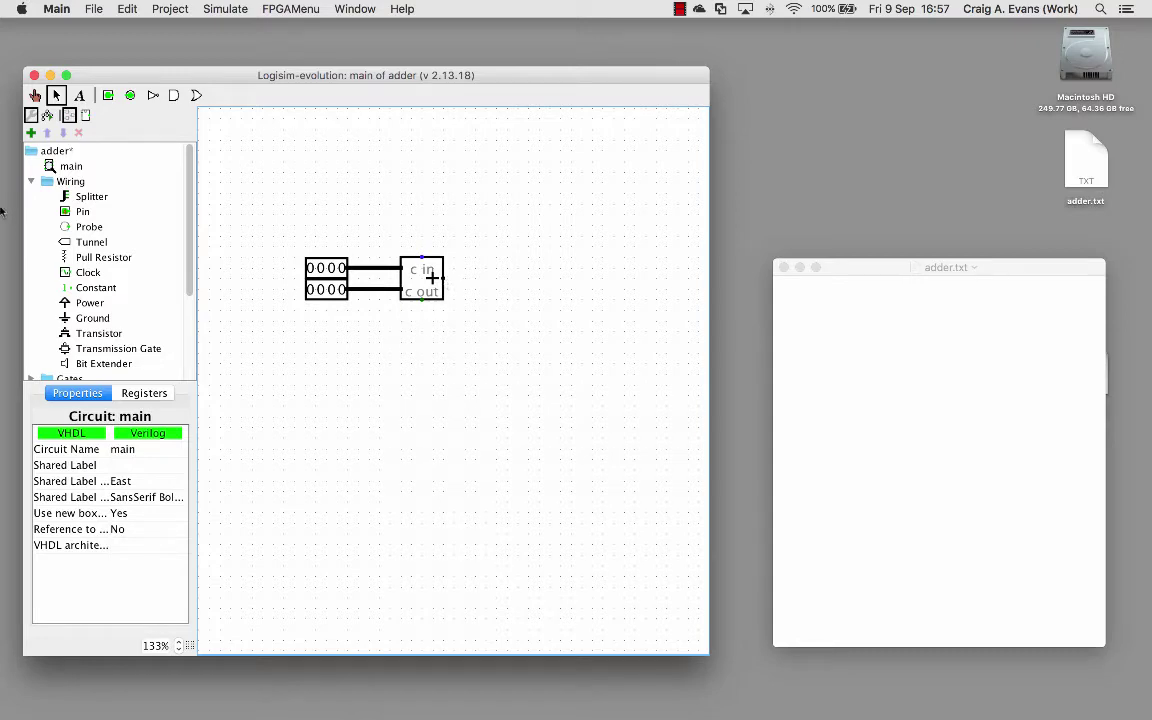
Step: Add a west-facing 4-bit output pin right of the adder, wired to its sum output
left_click(83, 212)
left_click(117, 465)
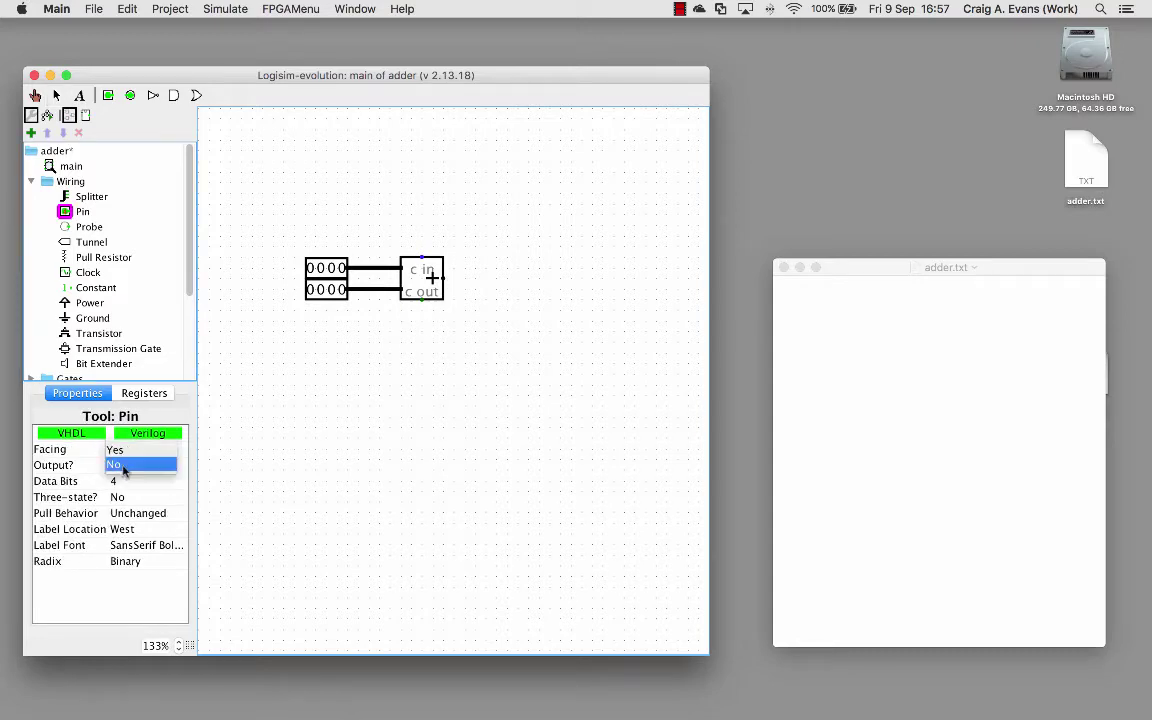
left_click(122, 451)
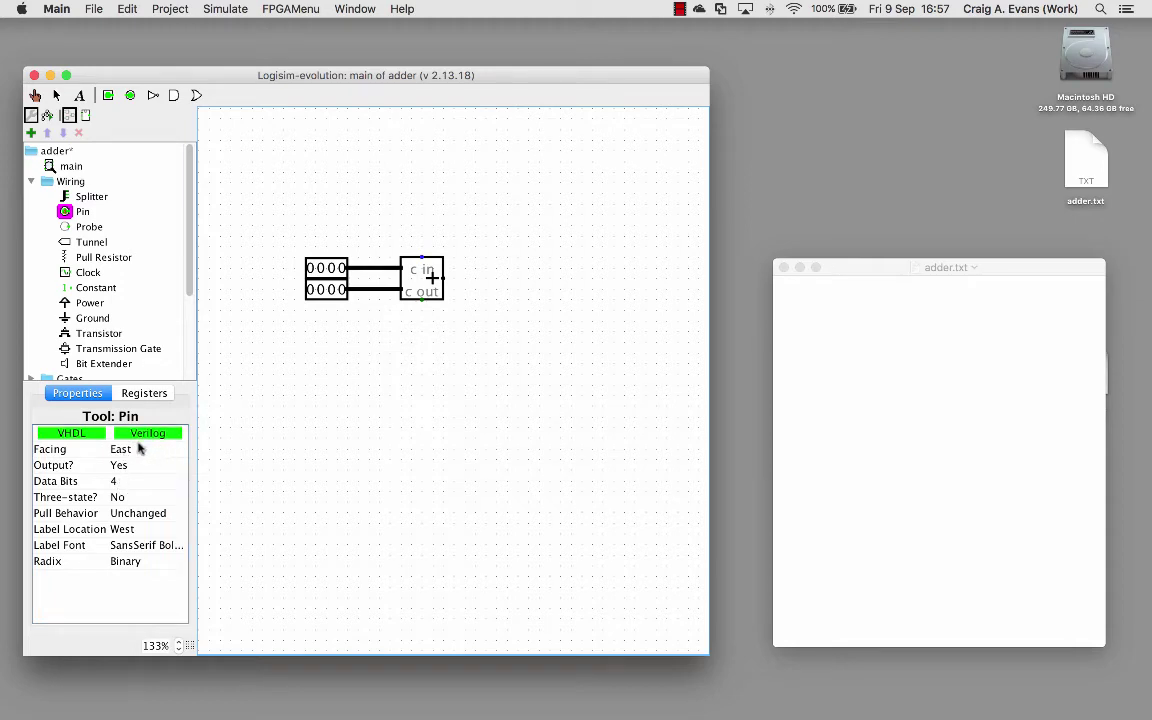
left_click(120, 449)
left_click(137, 462)
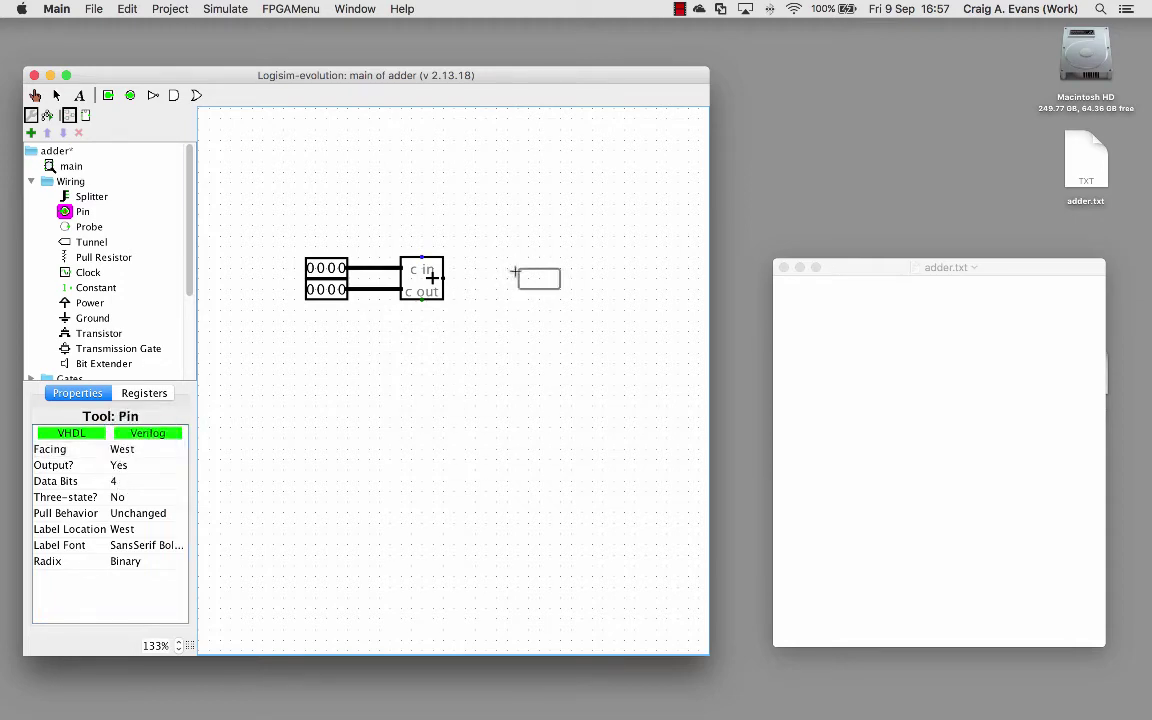
left_click(516, 279)
left_click_drag(443, 279, 517, 279)
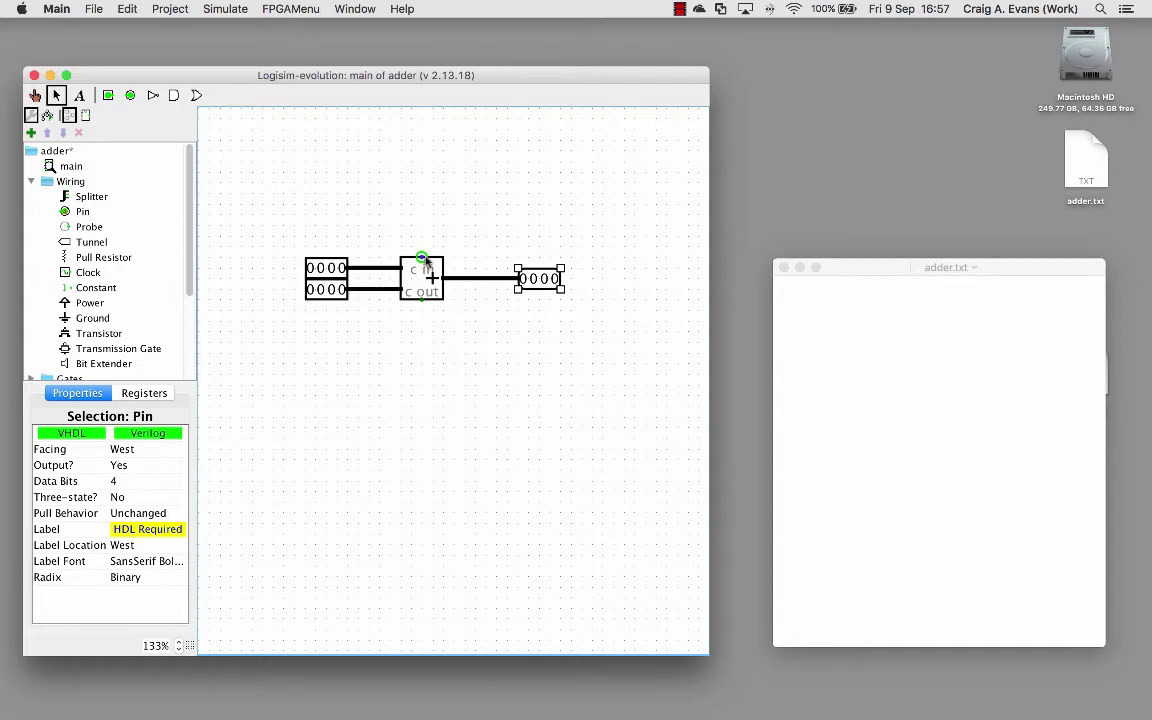
left_click(83, 213)
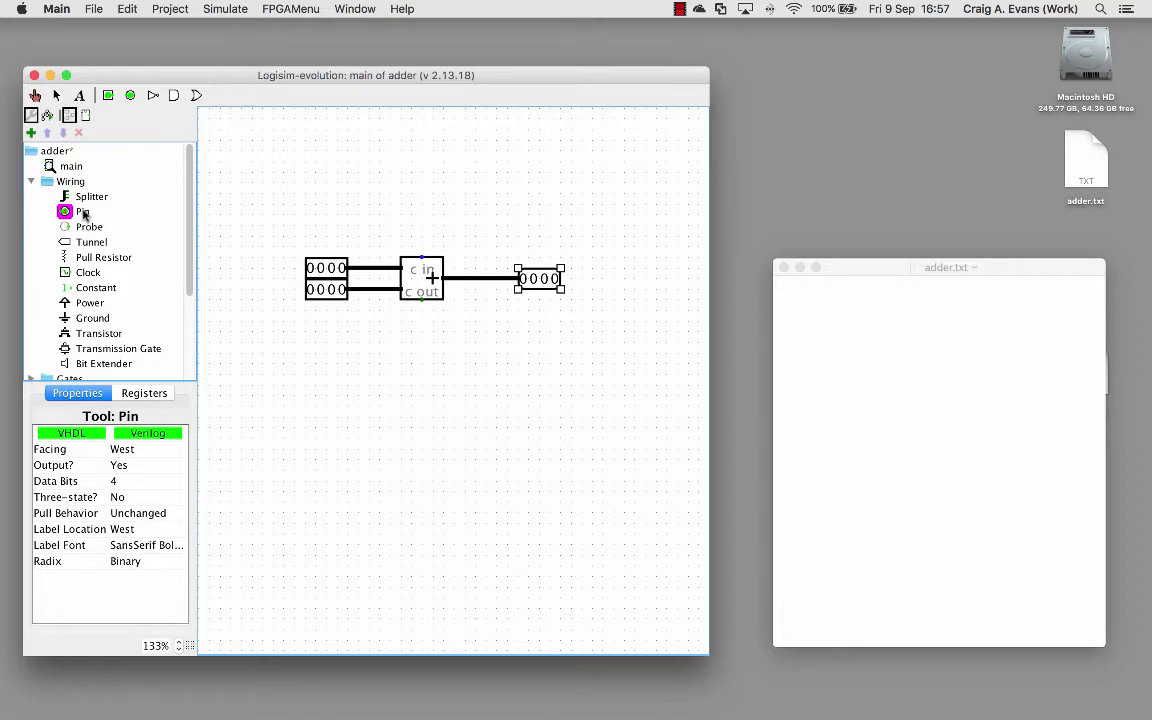
left_click(116, 466)
Step: Add a 1-bit east-facing input pin above the adder, wired to c in
left_click(124, 486)
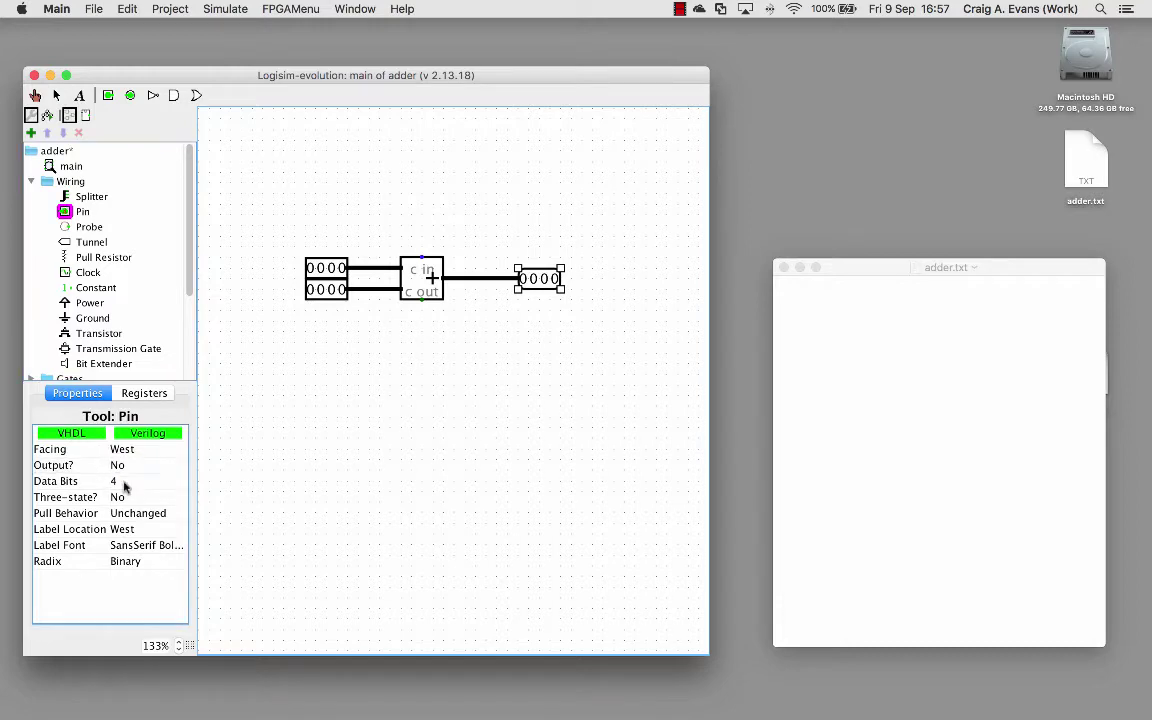
left_click(121, 481)
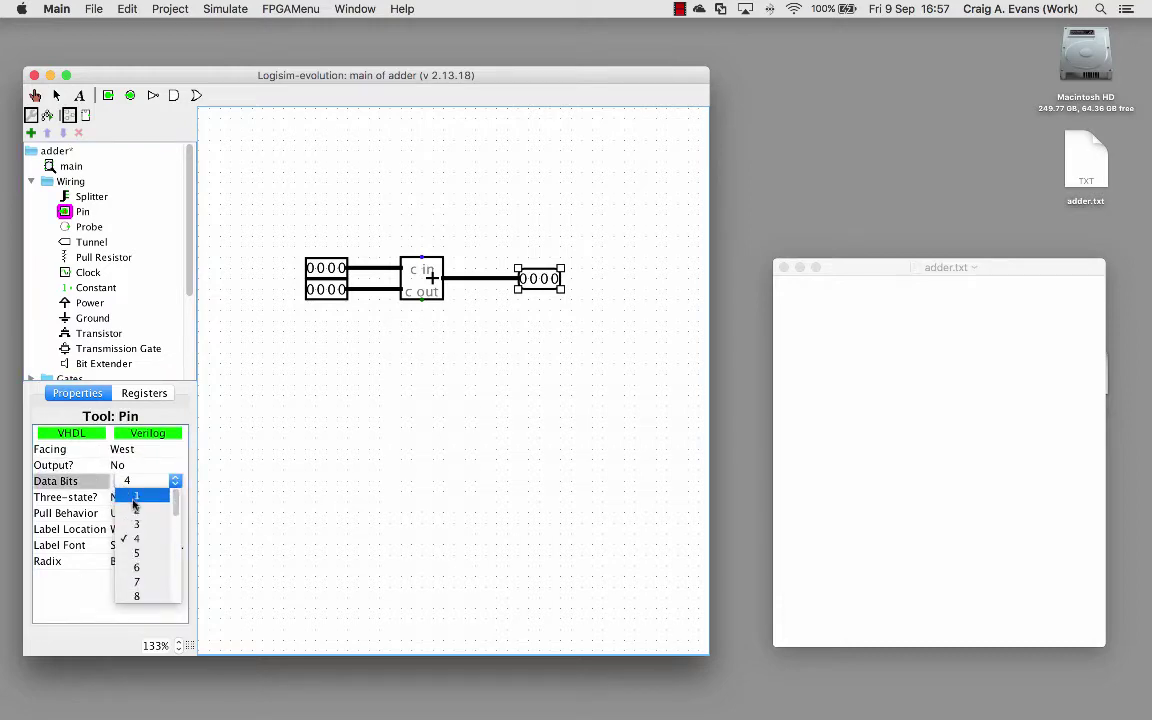
left_click(136, 496)
left_click(125, 452)
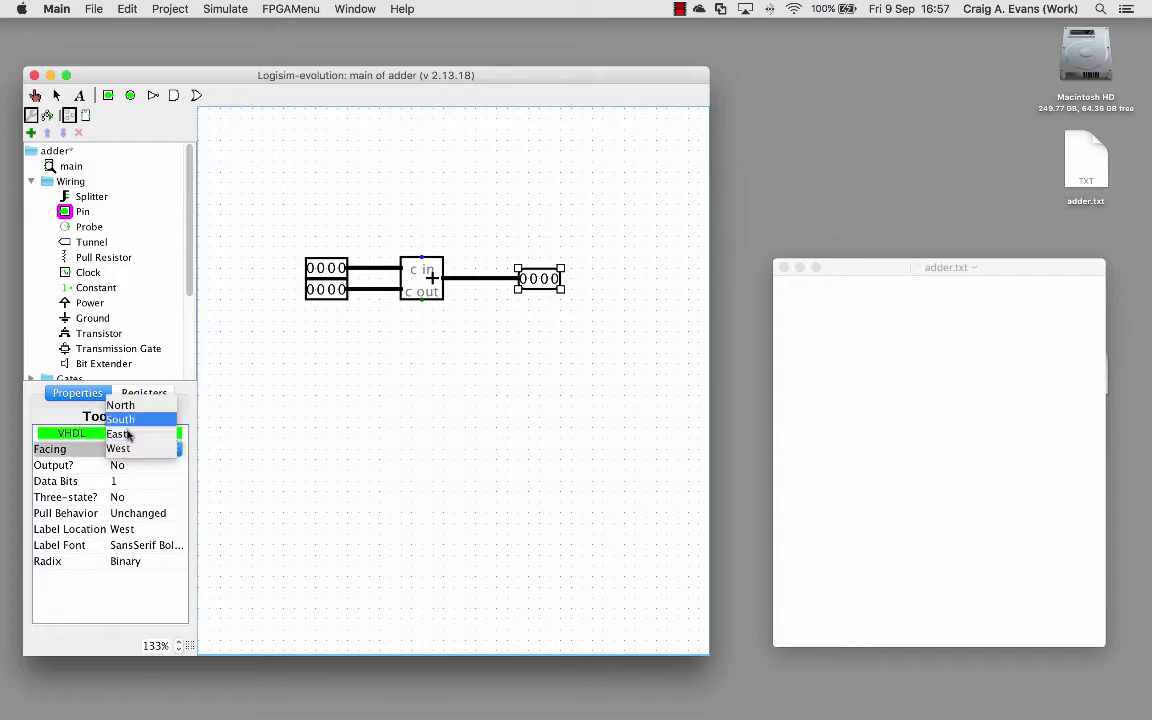
left_click(117, 434)
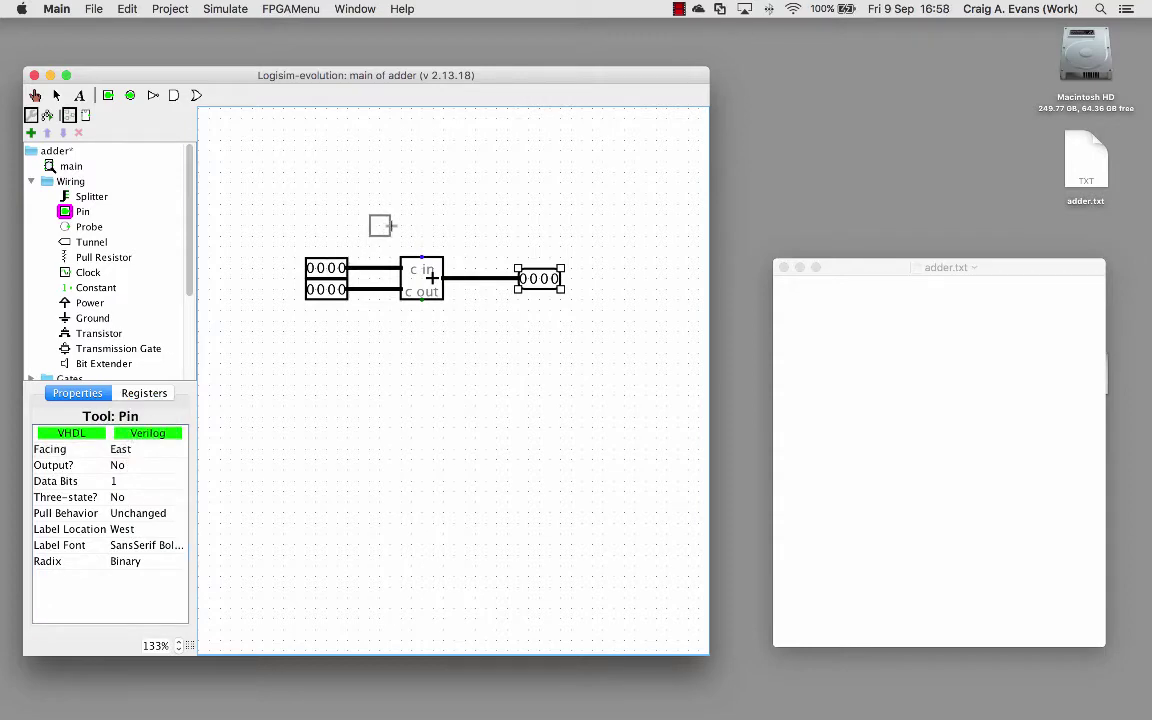
left_click(392, 225)
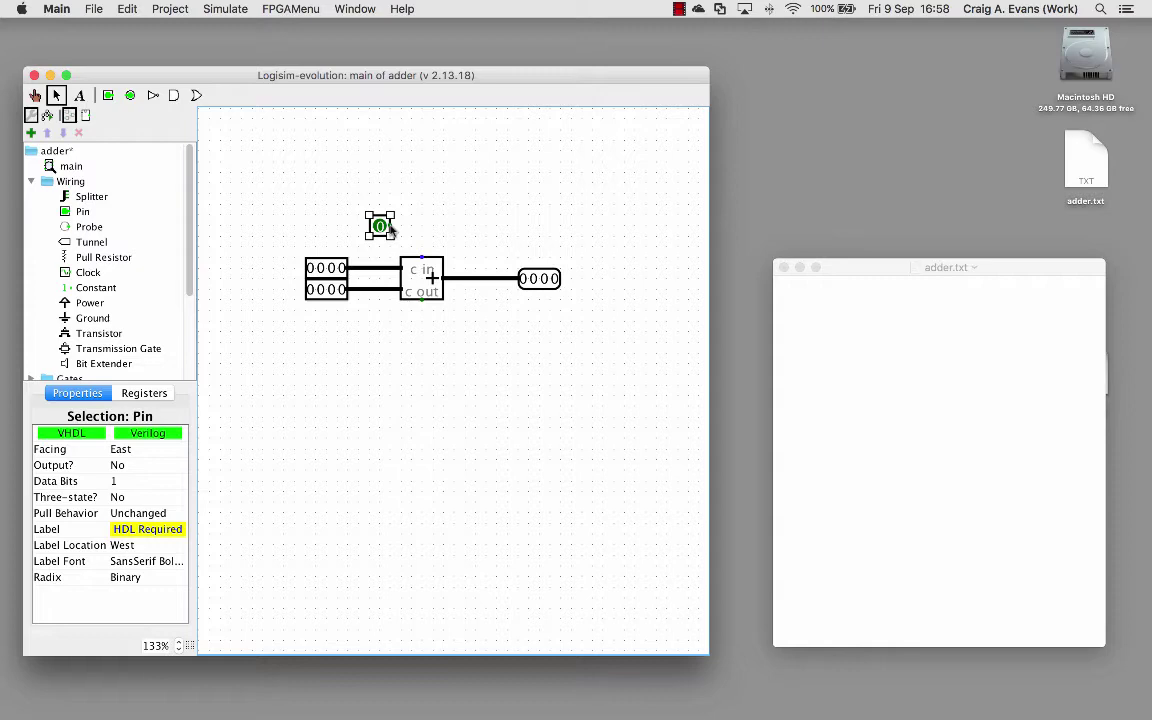
left_click_drag(394, 226, 423, 259)
Step: Add a 1-bit west-facing output pin below right of the adder, wired to c out
left_click(76, 210)
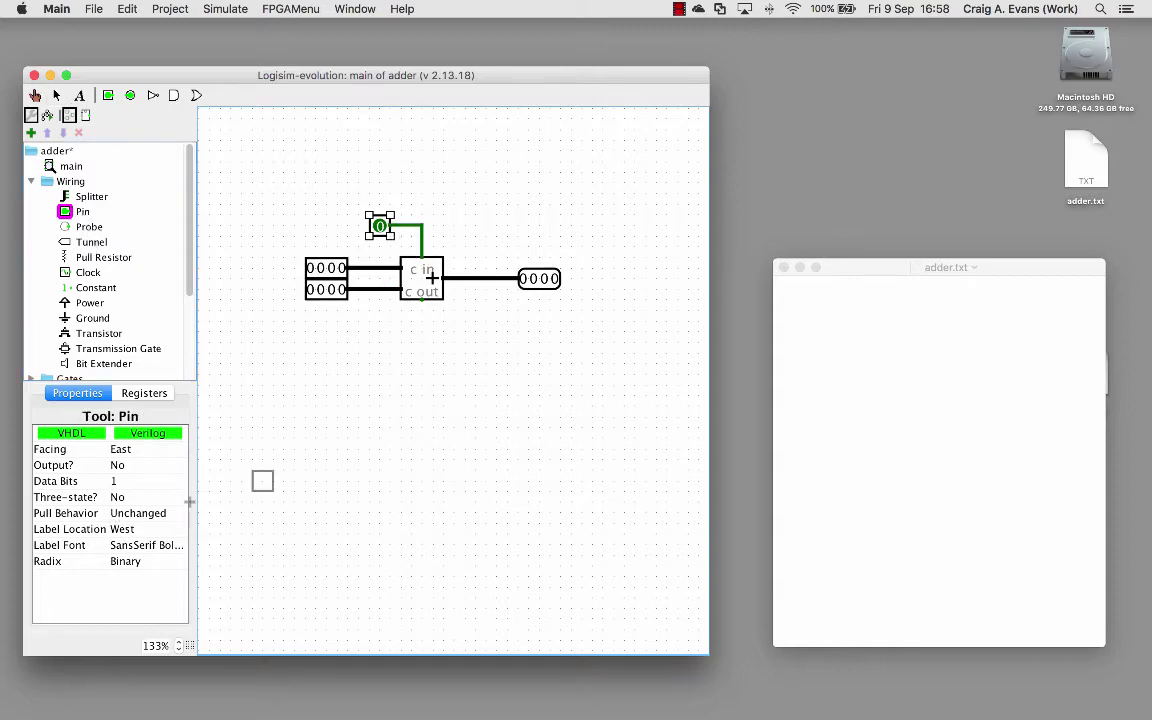
left_click(117, 465)
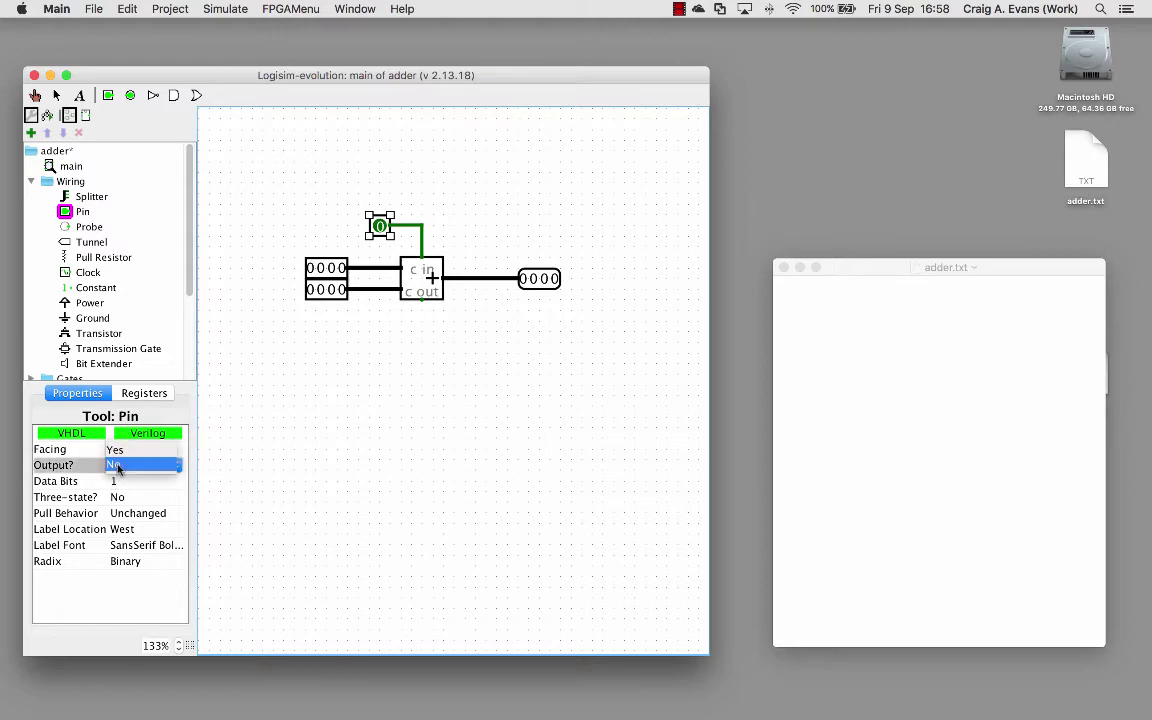
left_click(117, 452)
left_click(121, 452)
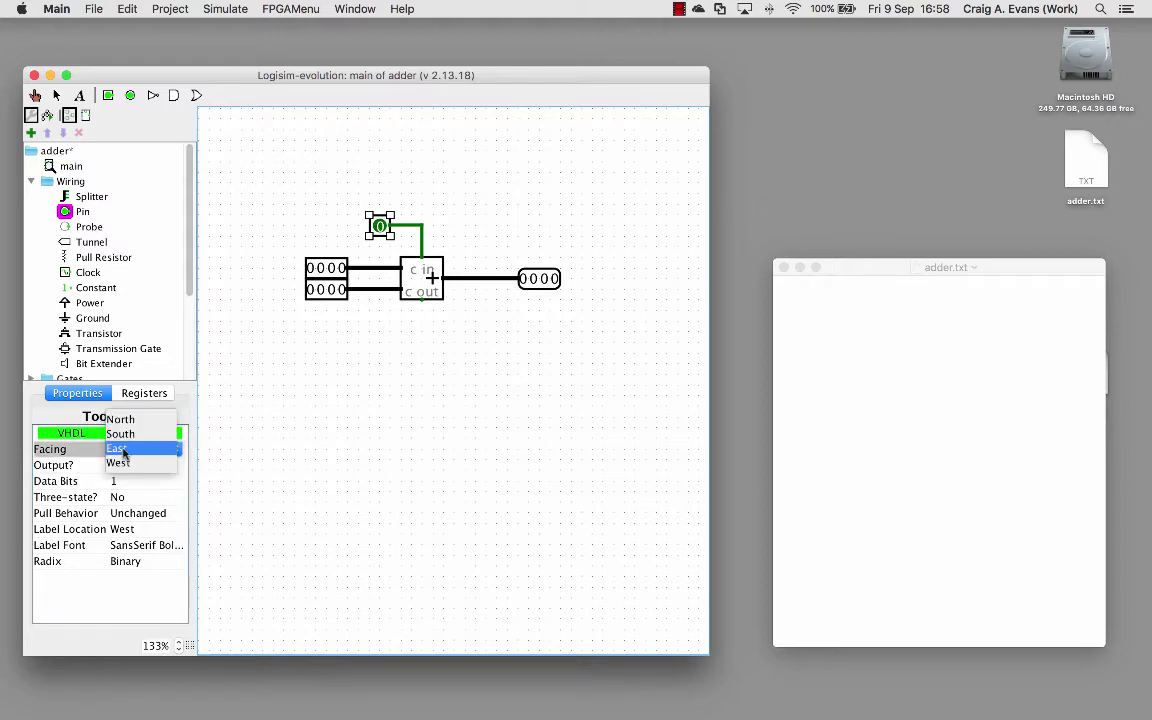
left_click(119, 466)
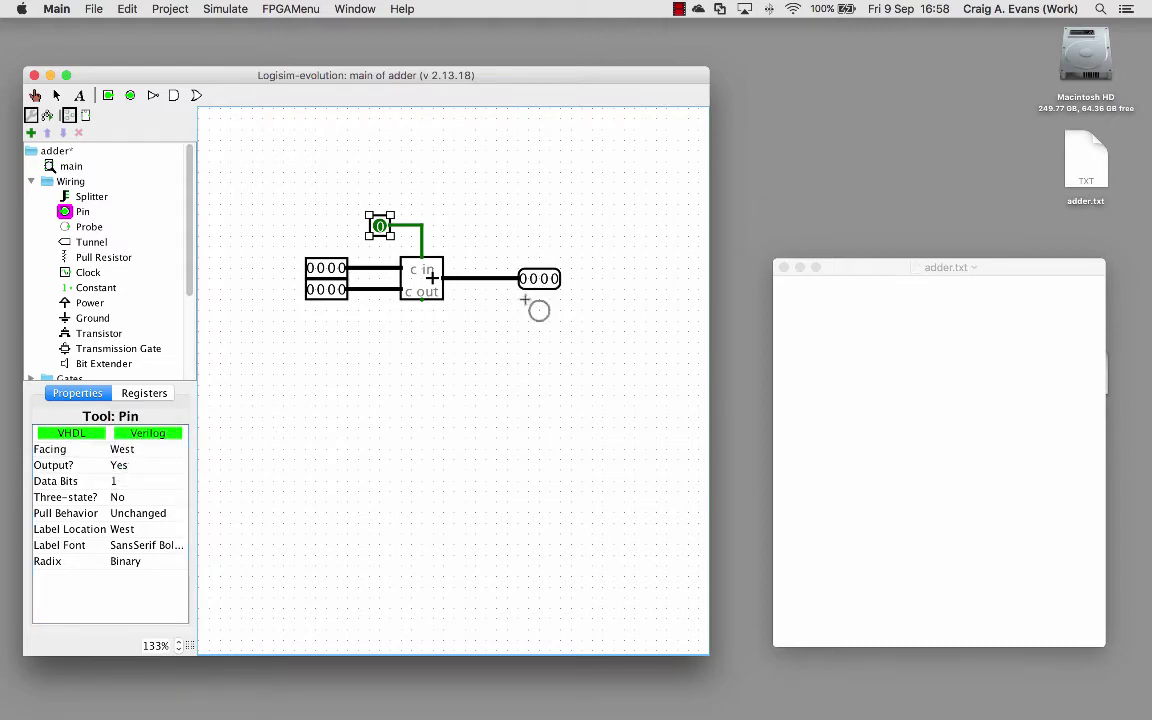
key("ctrl+2")
left_click(473, 323)
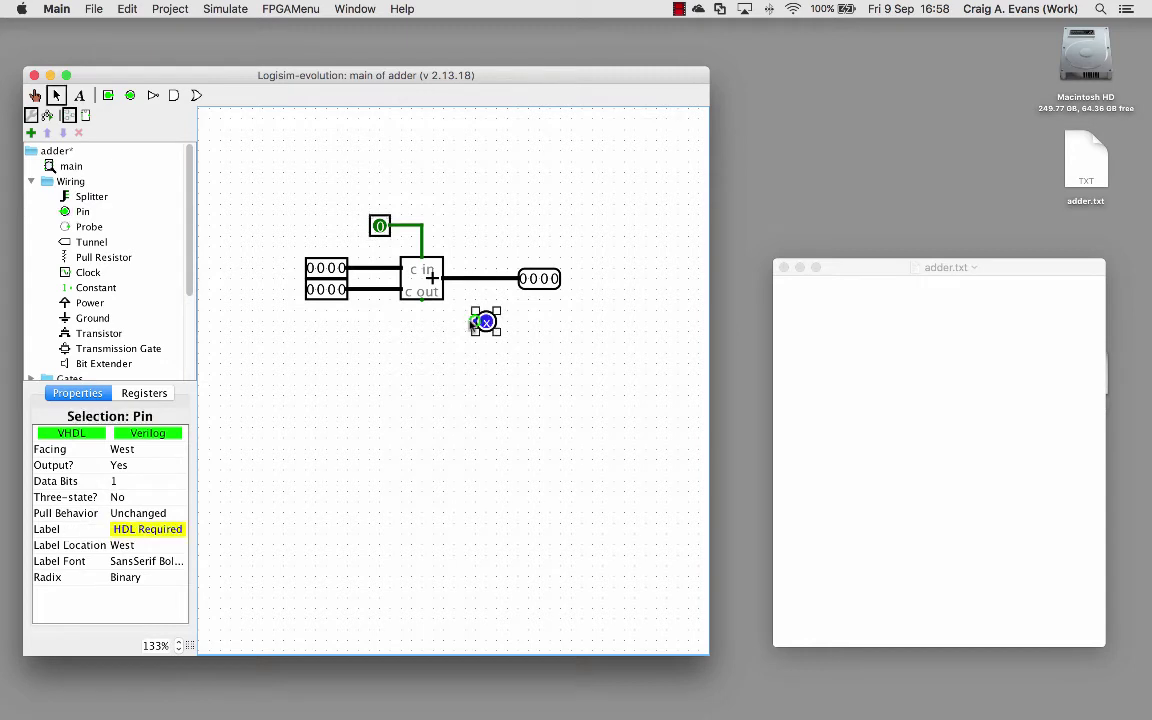
left_click_drag(476, 322, 424, 314)
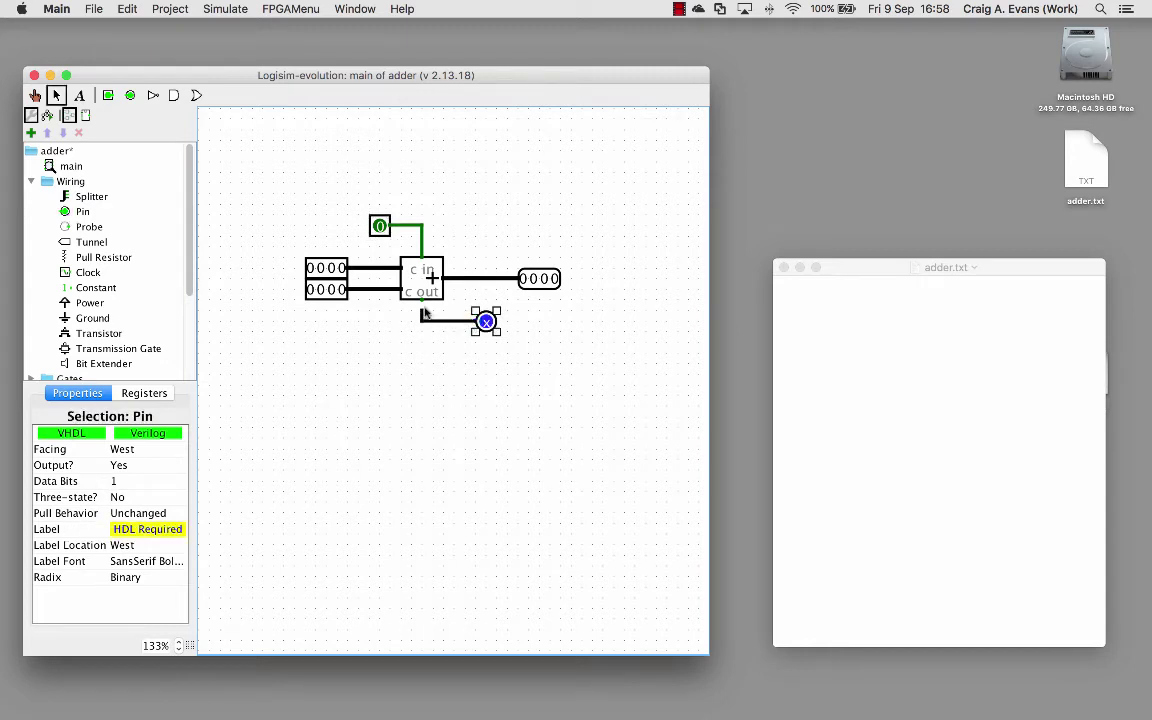
left_click(380, 365)
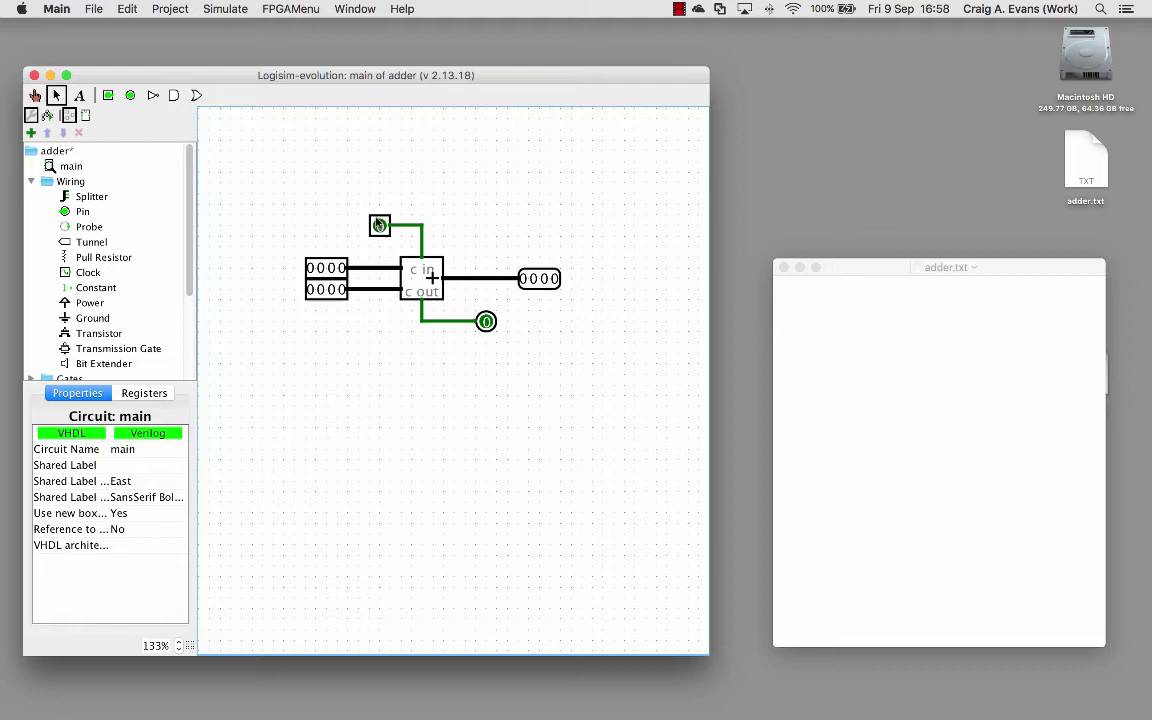
Step: Label the carry-in pin ci and the two 4-bit input pins a and b
left_click(377, 224)
left_click(121, 528)
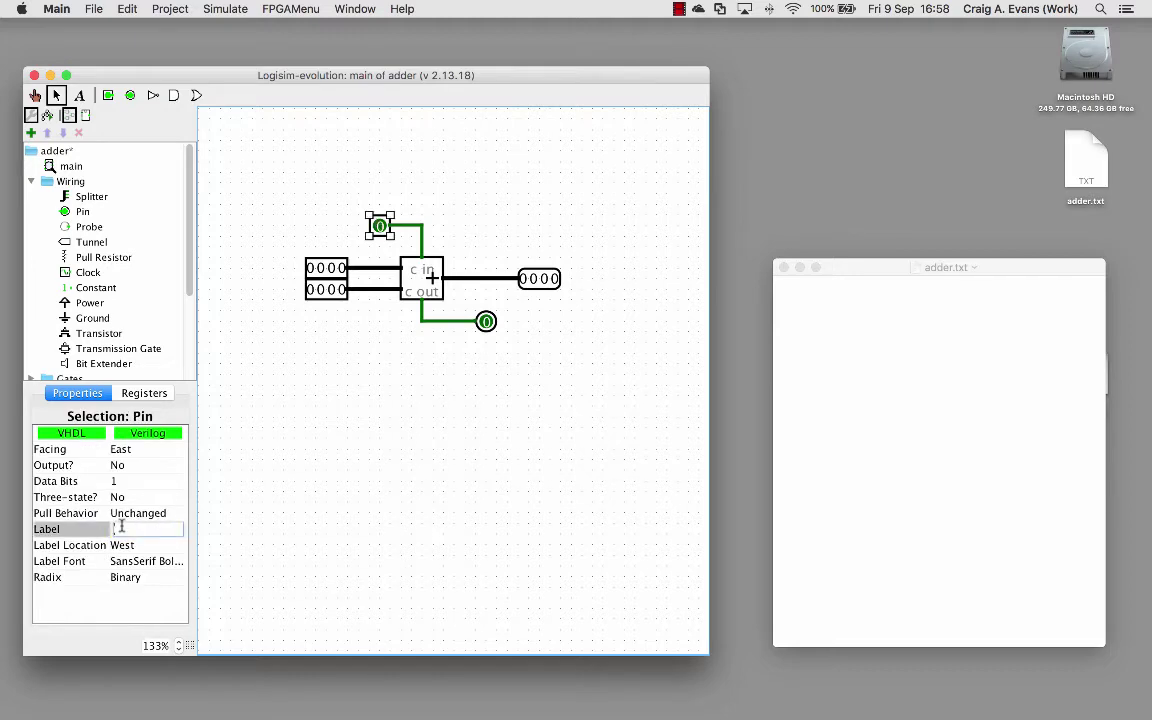
key("Return")
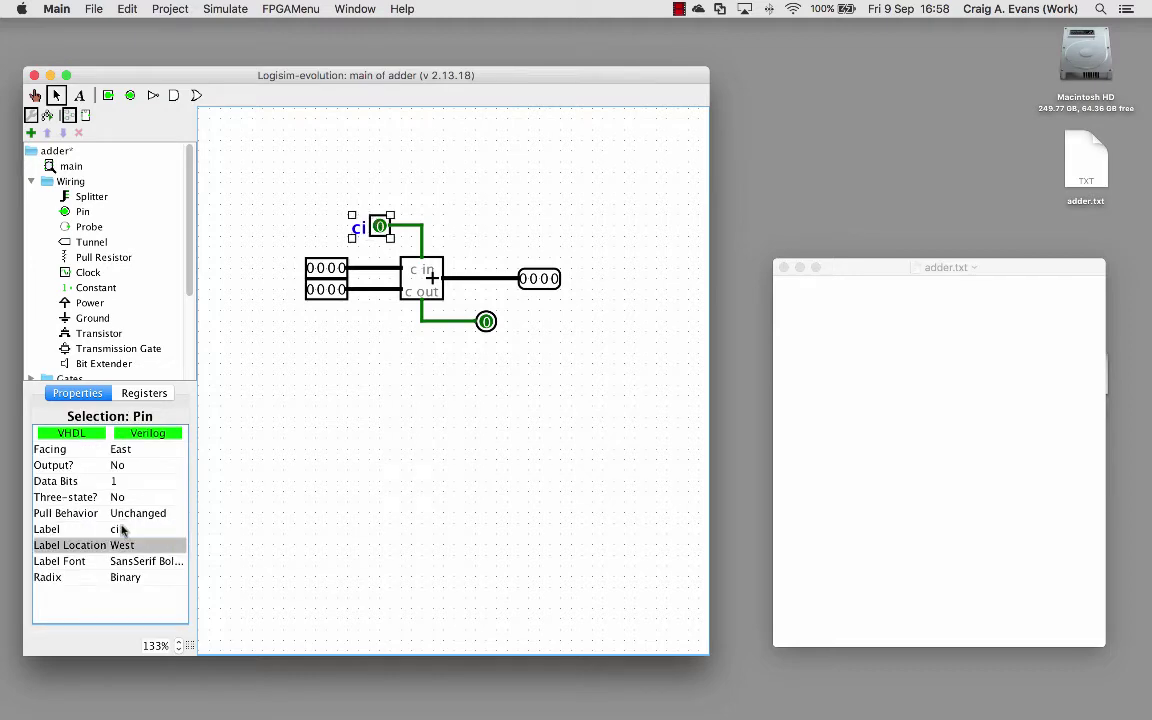
left_click(309, 268)
left_click(131, 529)
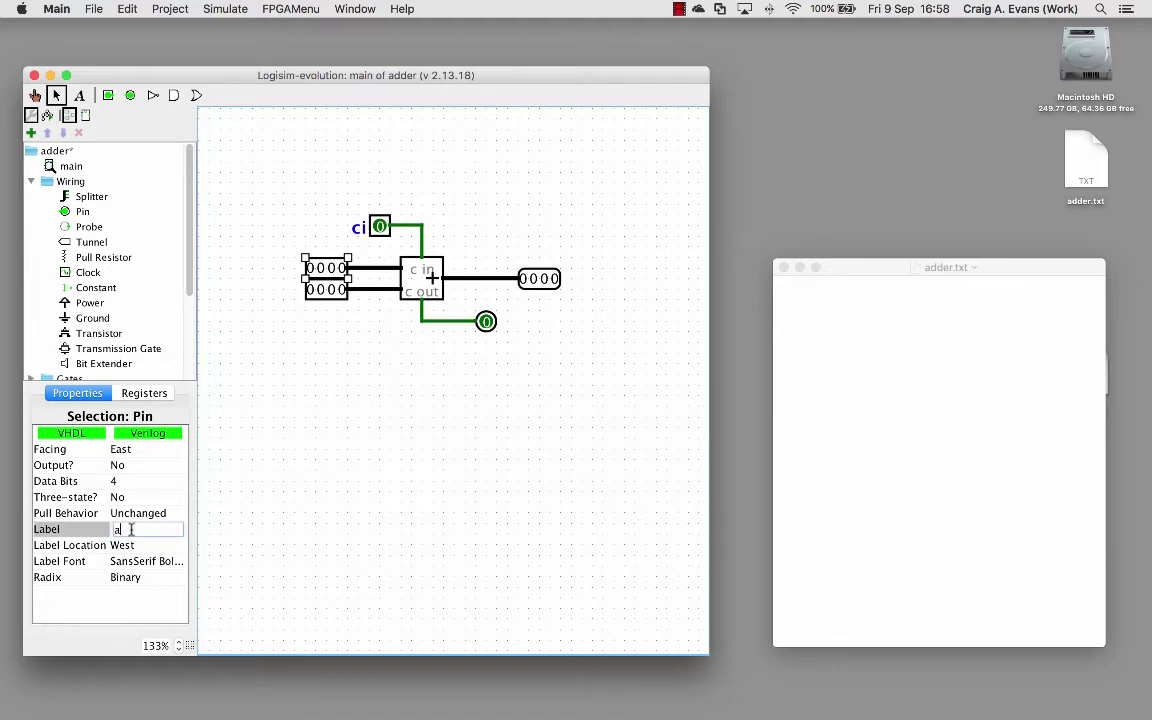
type("a")
key("Return")
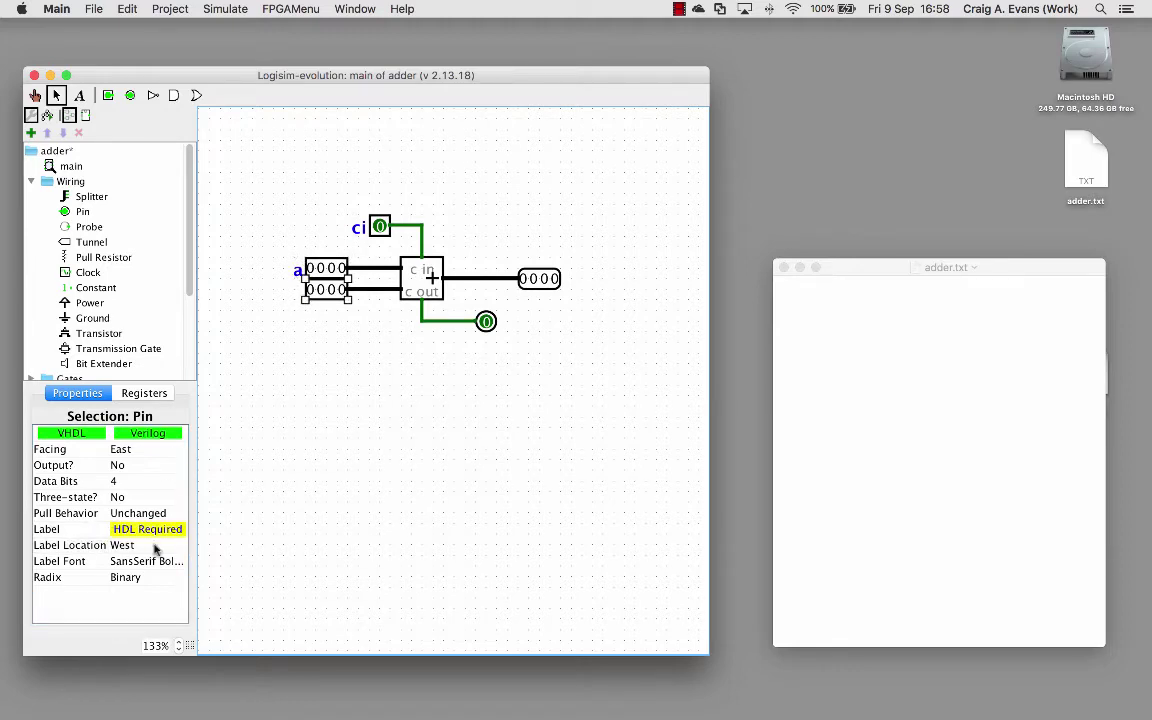
left_click(155, 548)
left_click(184, 527)
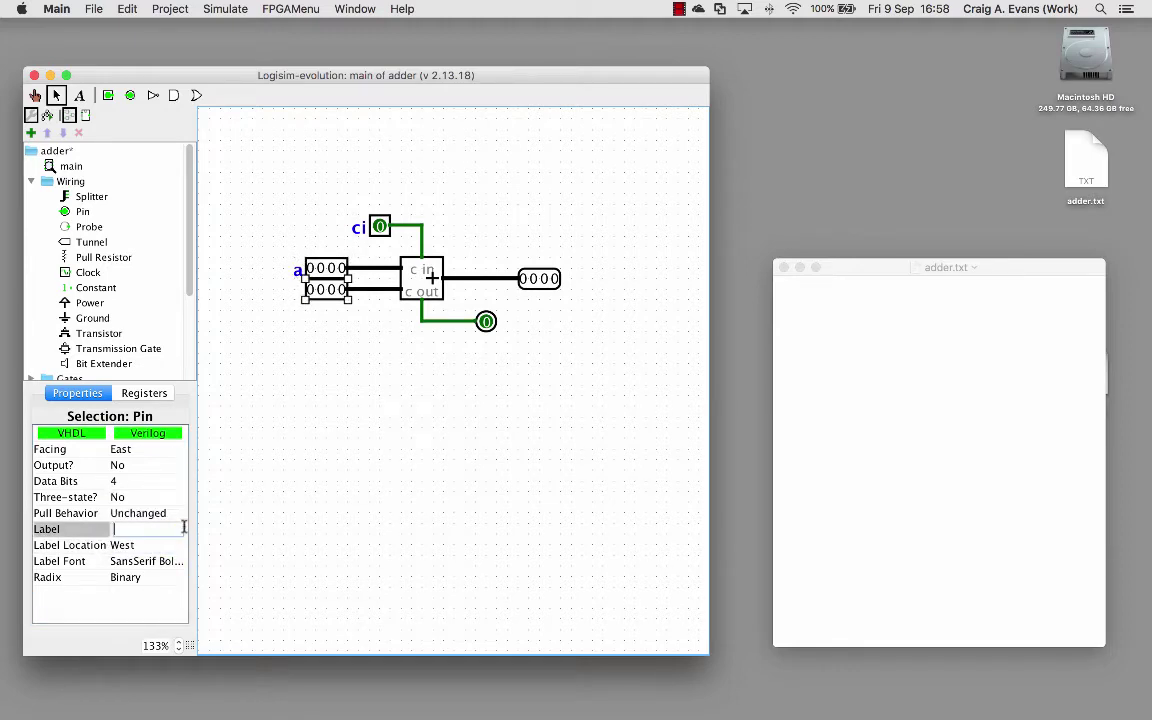
type("b")
key("Return")
Step: Label the carry-out pin co and the 4-bit sum output y
left_click(486, 321)
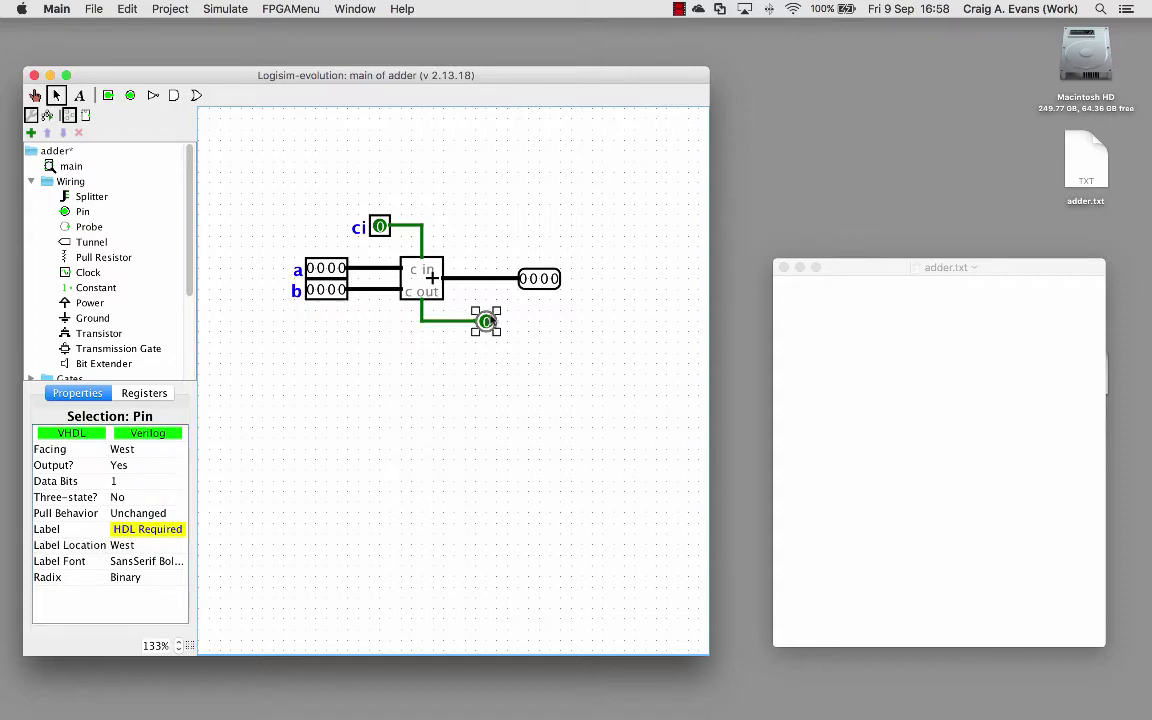
left_click(138, 530)
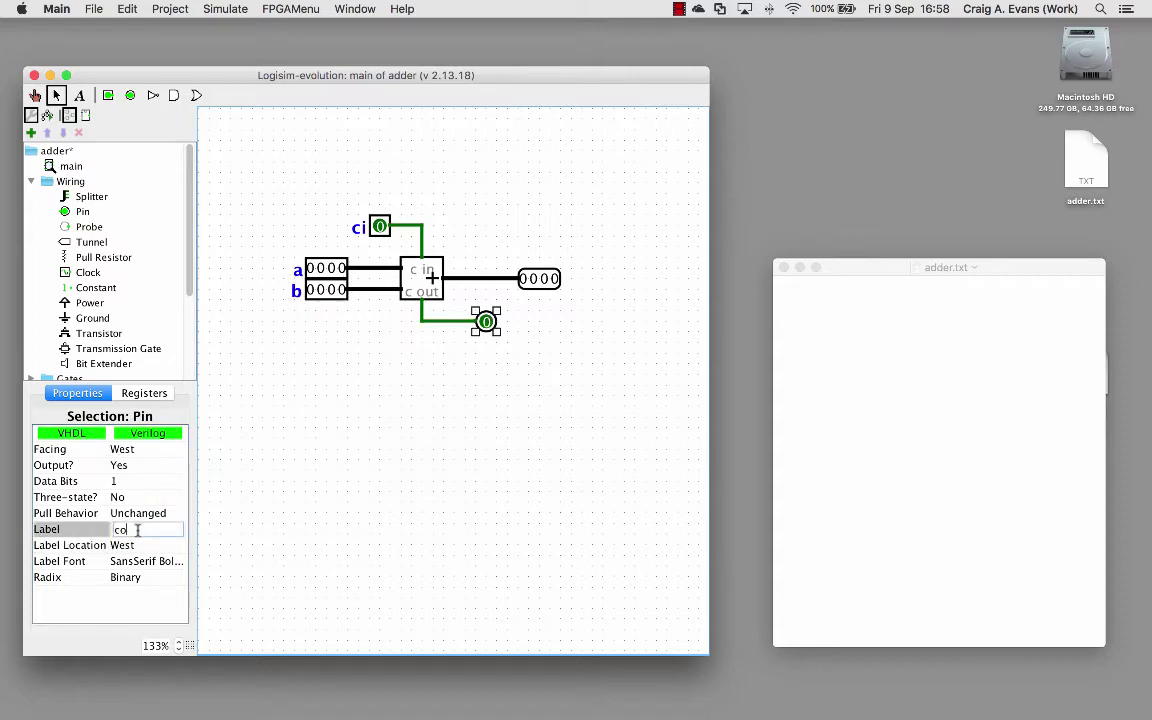
type("co")
key("Return")
left_click(545, 293)
left_click(540, 284)
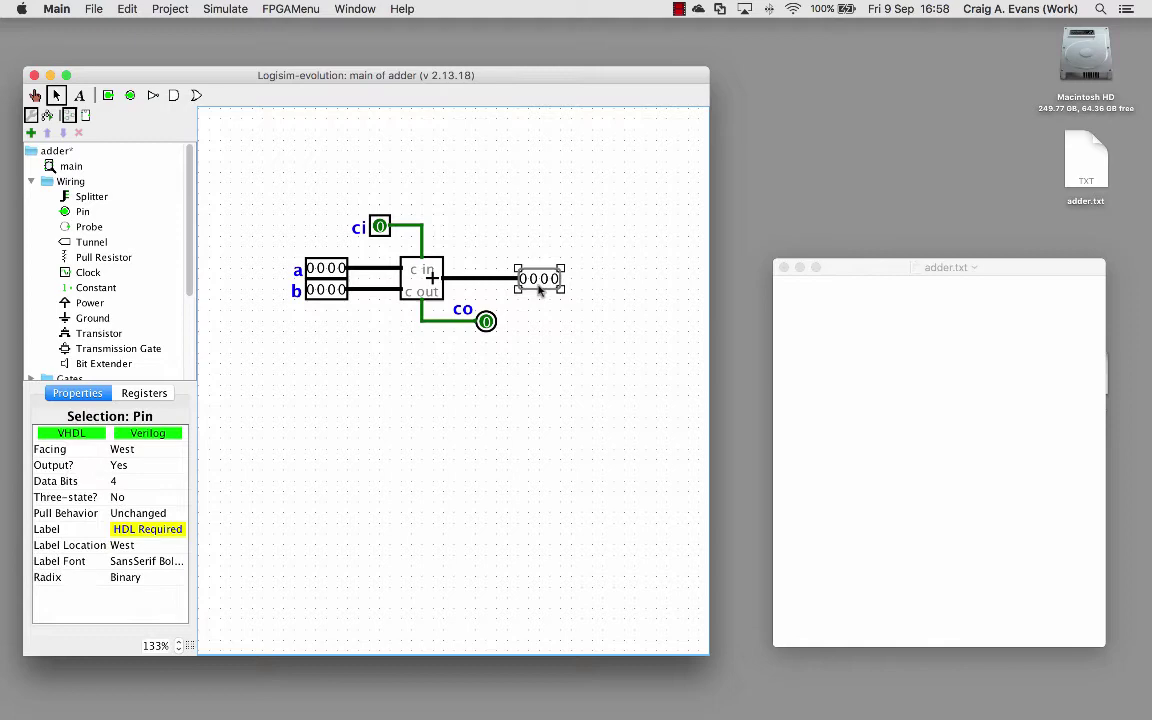
left_click(143, 527)
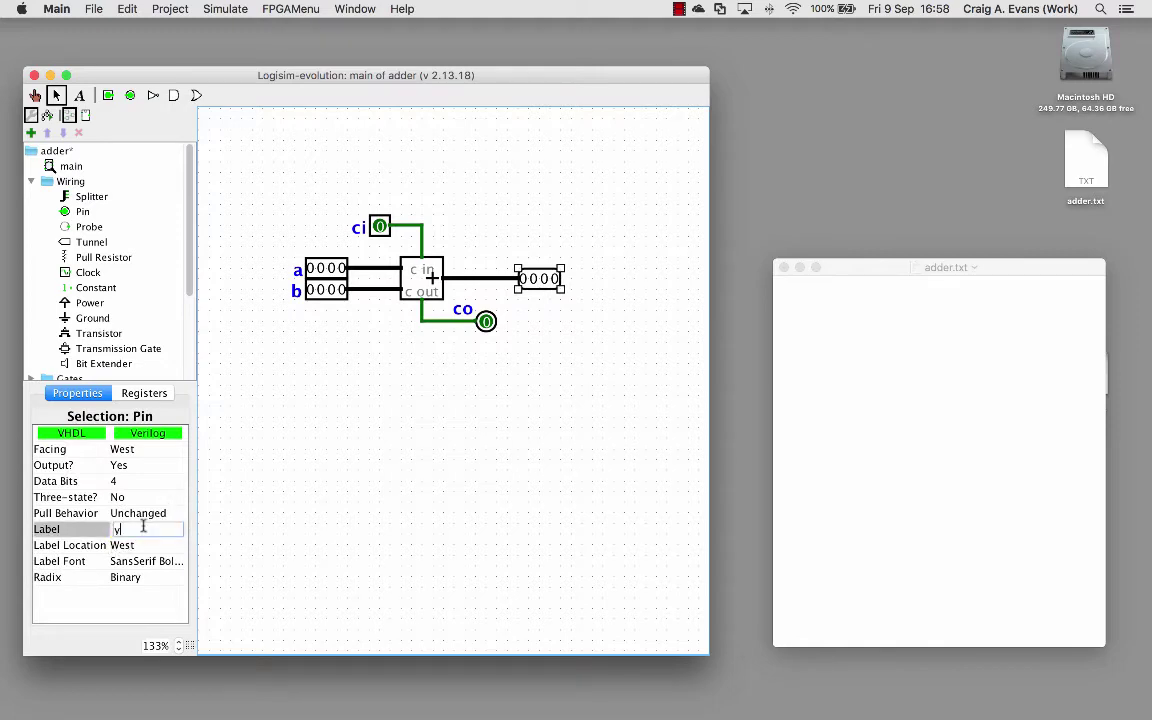
type("y")
key("Return")
left_click(326, 500)
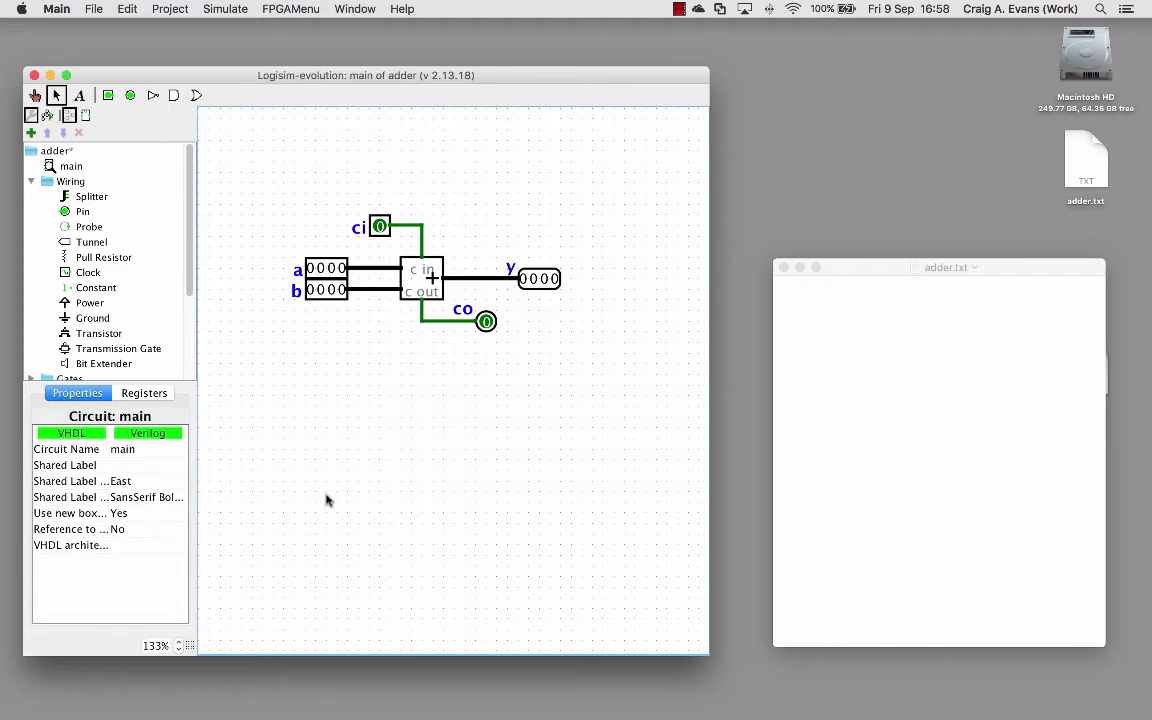
Step: With the Poke tool, set a to 0011 and b to 0001 so y reads 0100
left_click(34, 95)
left_click(341, 270)
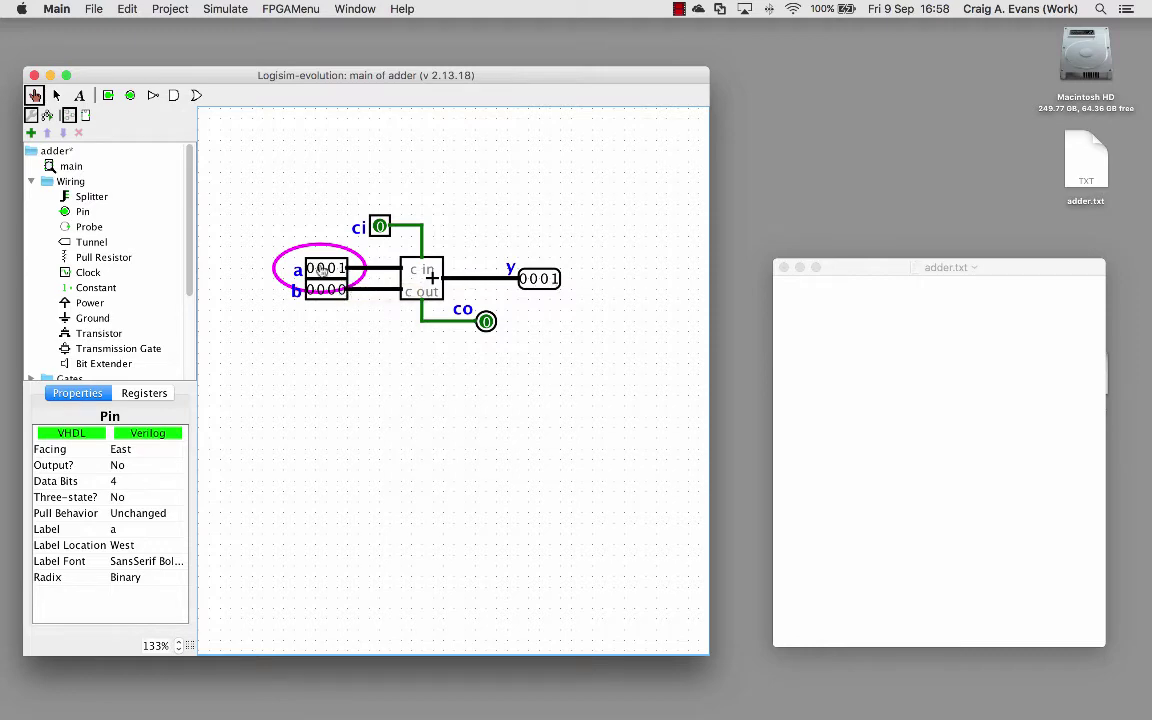
left_click(331, 270)
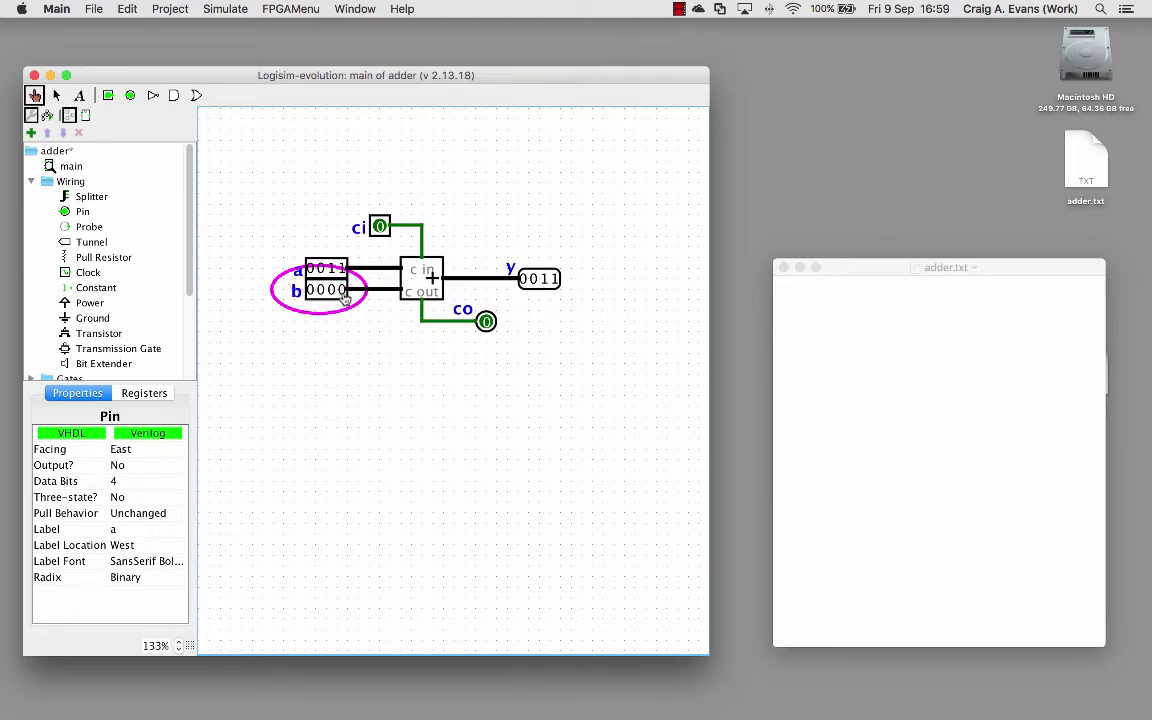
left_click(343, 295)
Step: Configure the Splitter tool with Bit Width In 4 and Fan Out 4, one bit per output
left_click(86, 199)
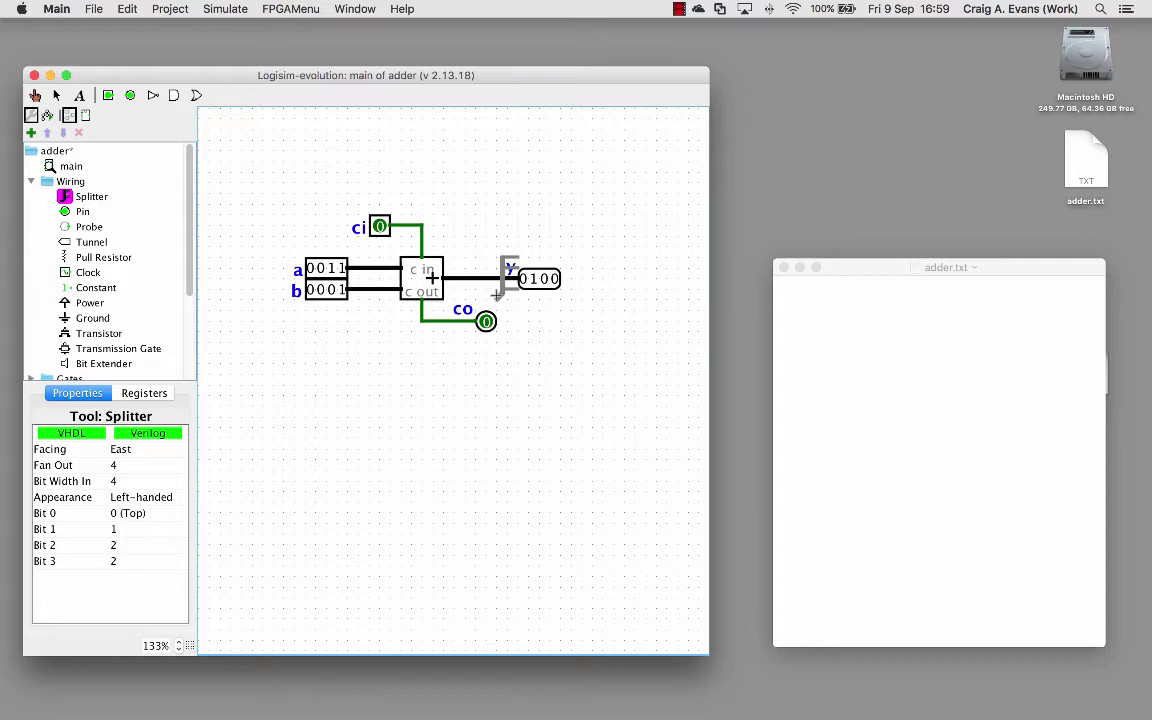
left_click(55, 483)
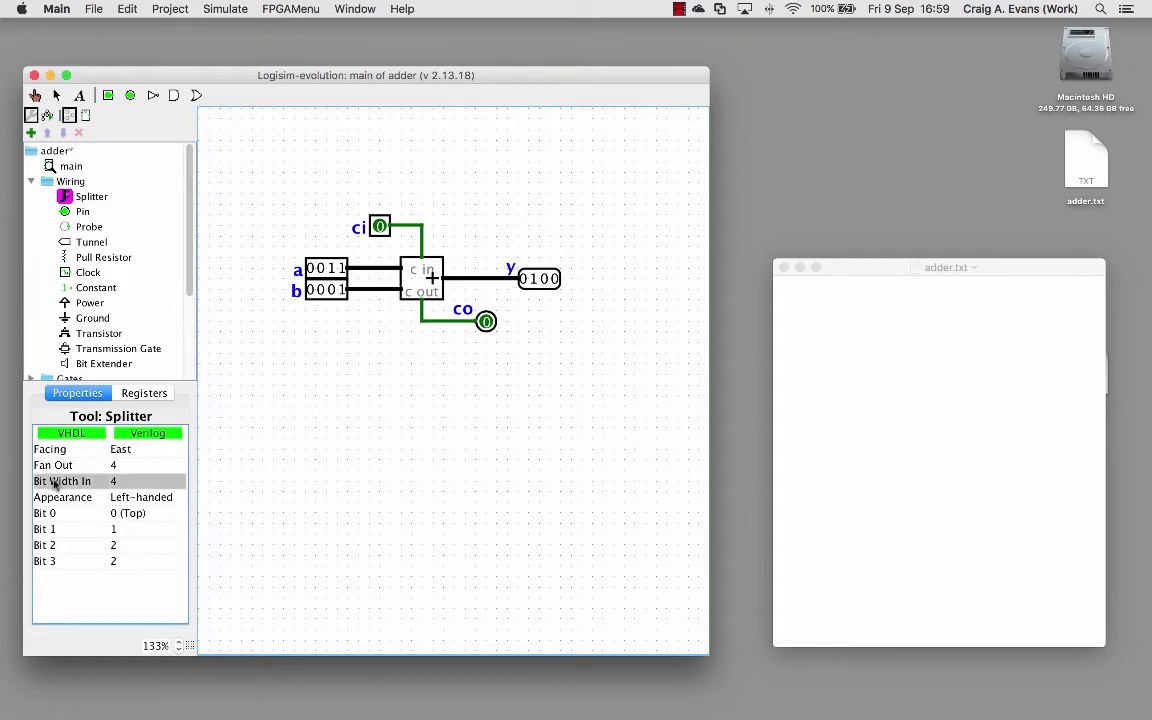
left_click(115, 481)
left_click(133, 503)
left_click(119, 468)
left_click(141, 485)
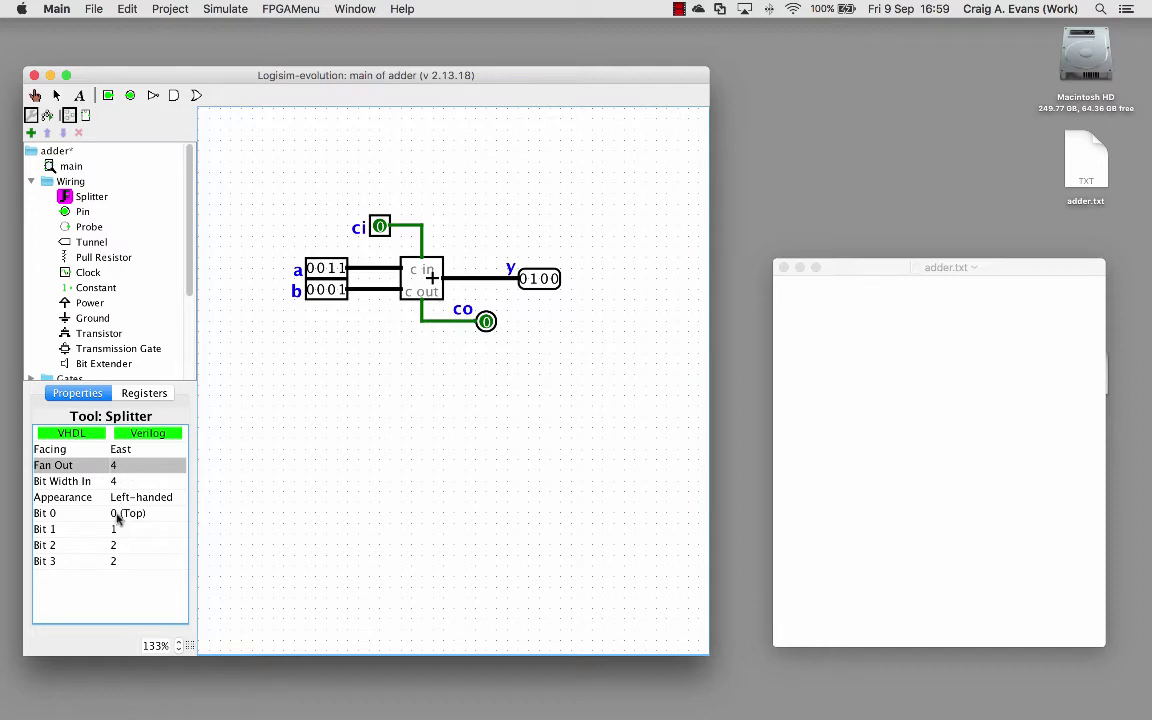
left_click(117, 563)
left_click(117, 574)
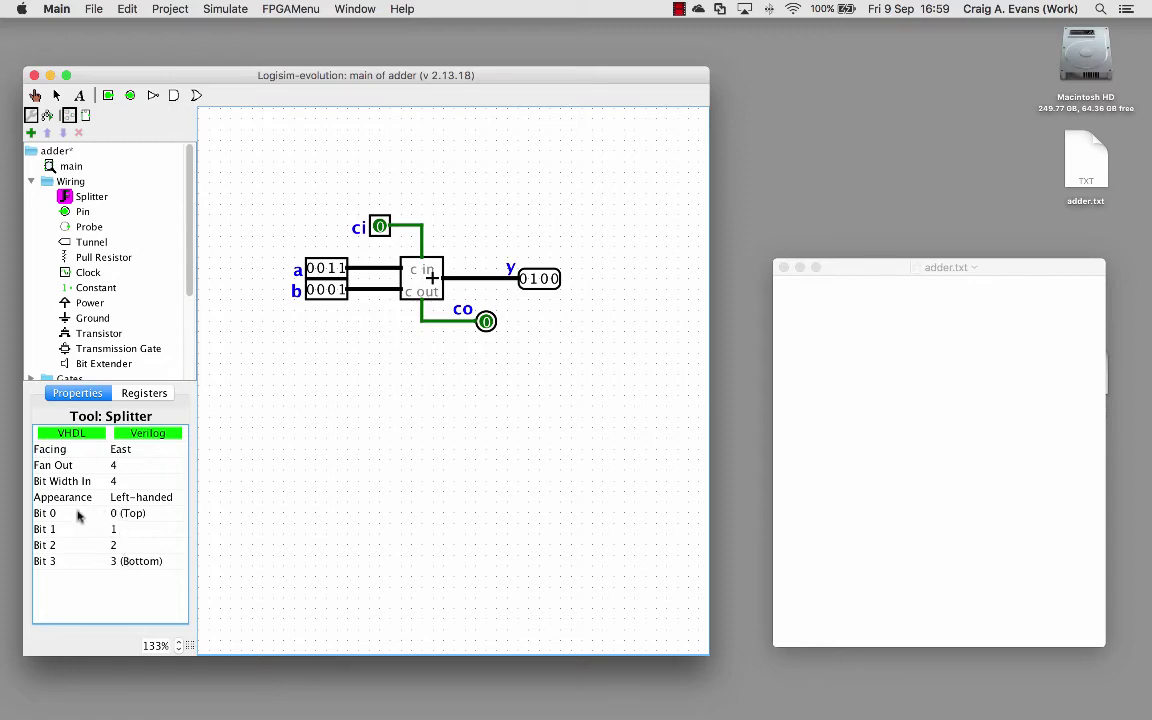
Step: Place the splitter above the adder's output and wire its input to the y bus
left_click(87, 200)
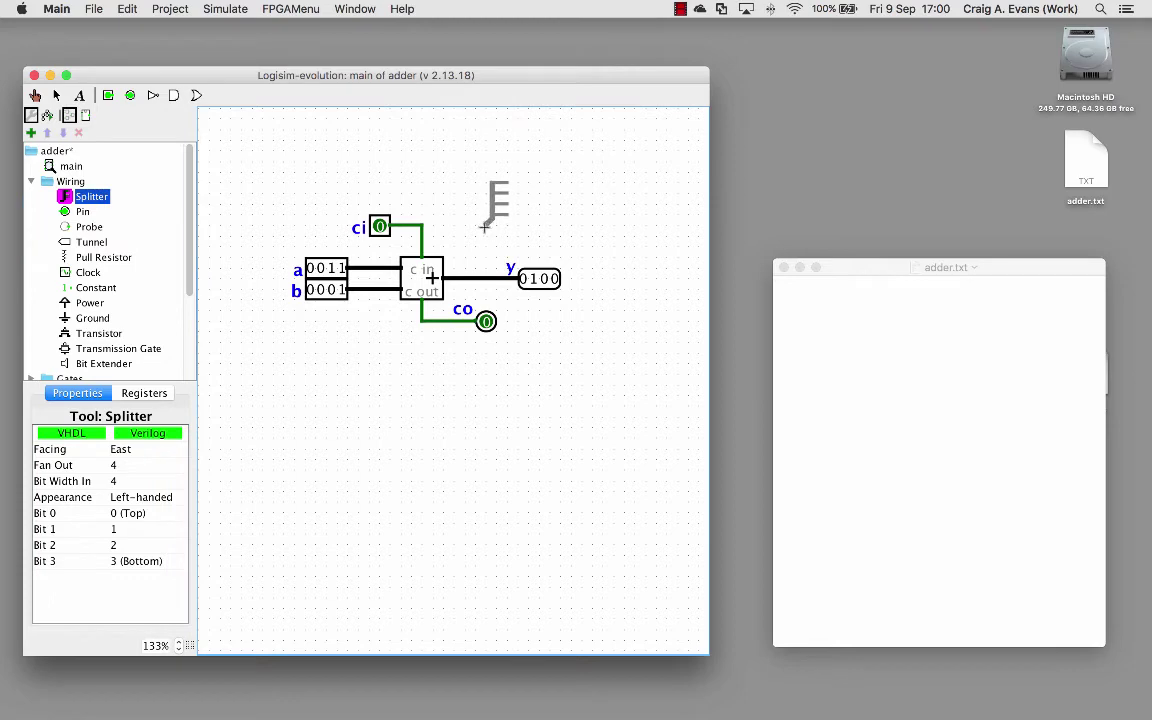
left_click(476, 234)
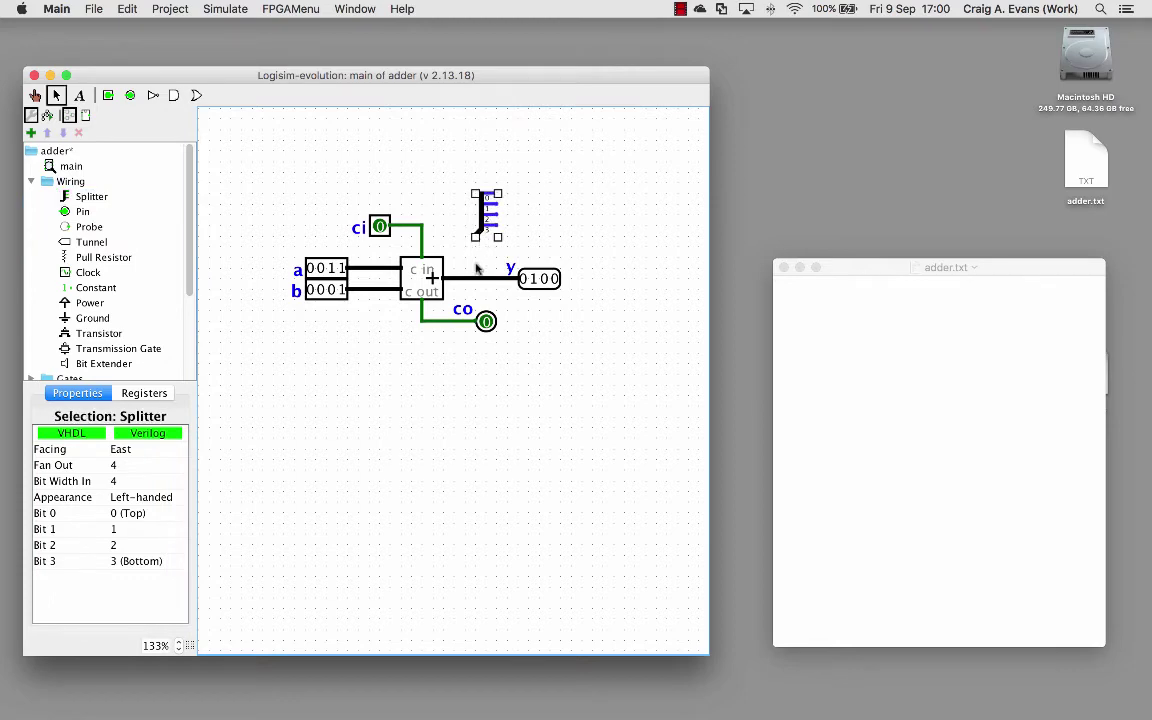
left_click(532, 414)
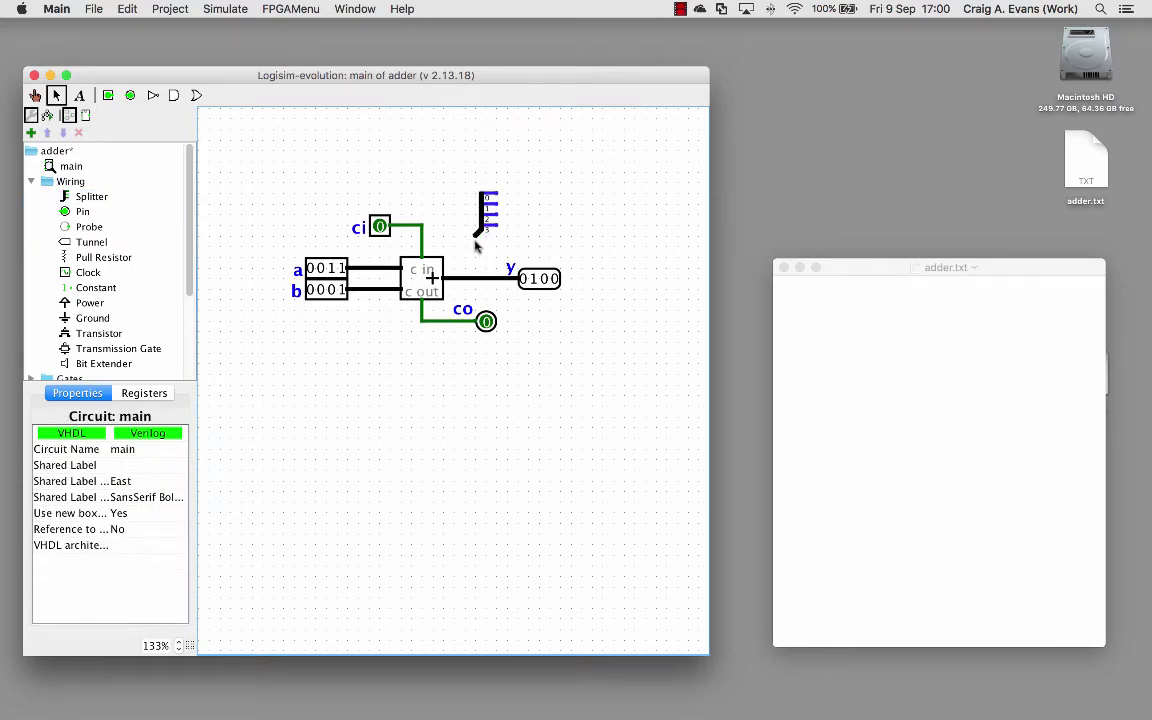
left_click_drag(476, 238, 476, 278)
Step: Place a south-facing probe above the splitter
left_click(77, 228)
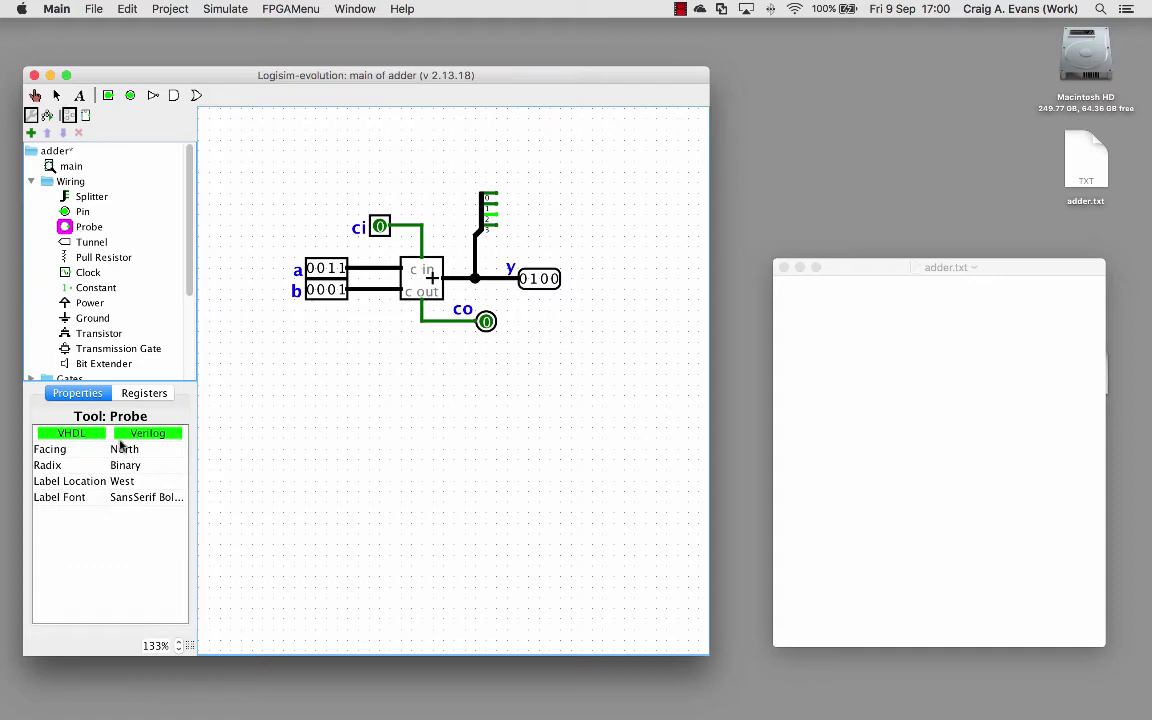
left_click(528, 162)
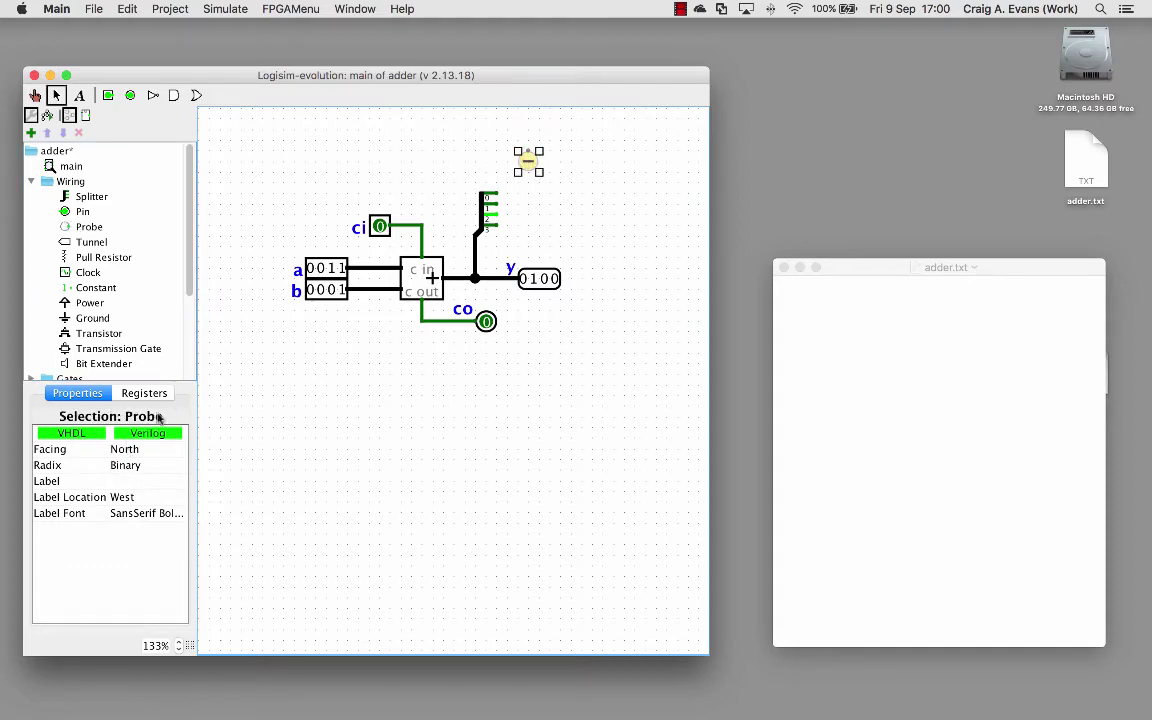
left_click(136, 448)
left_click(122, 462)
left_click_drag(540, 150, 602, 172)
key("super+z")
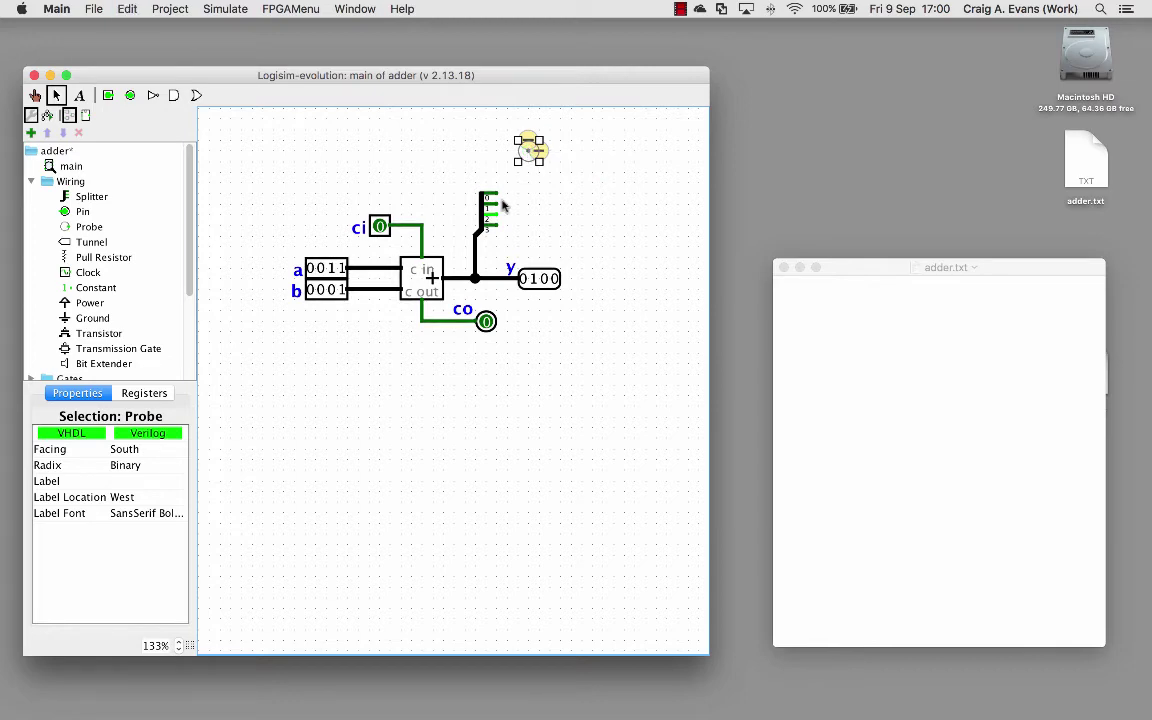
Step: Duplicate the probe to form a row of four probes
left_click_drag(528, 160, 591, 190)
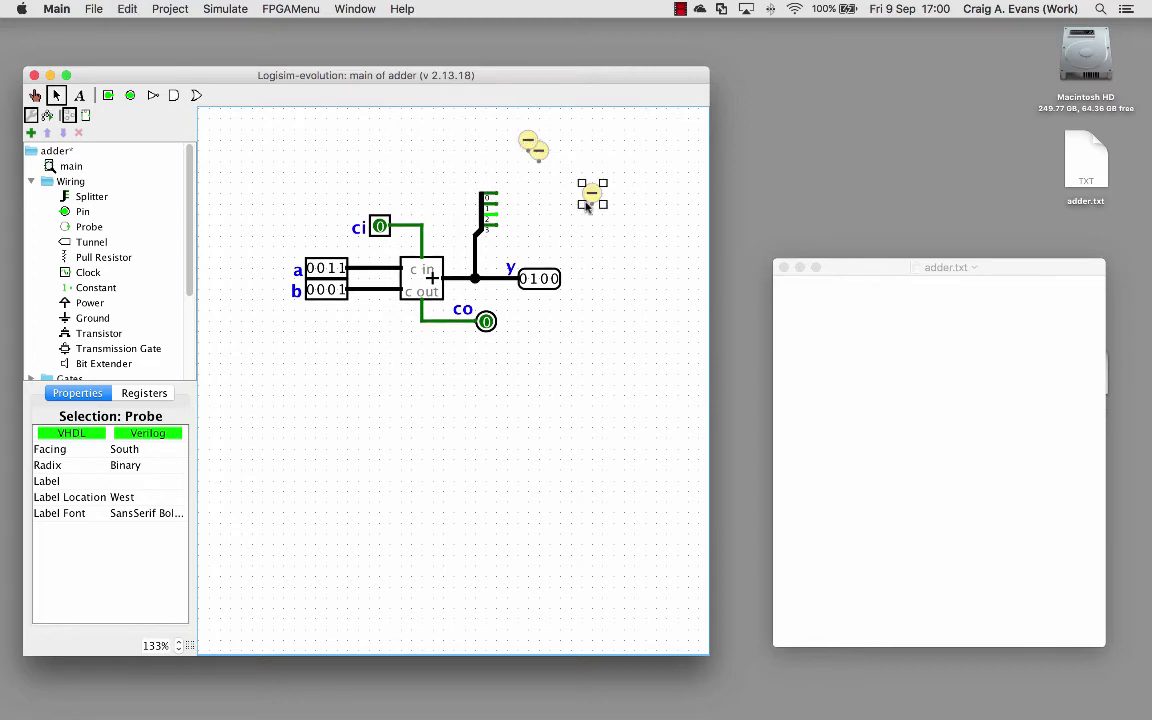
left_click(528, 142, "shift")
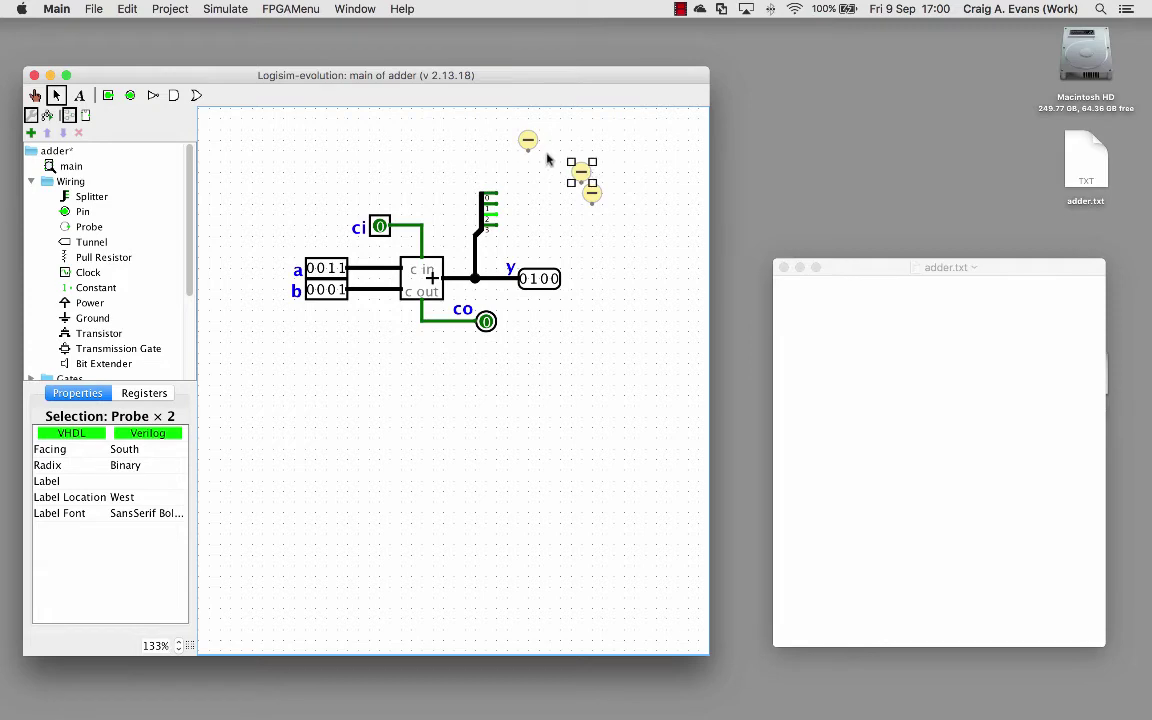
left_click_drag(528, 140, 579, 170)
left_click(550, 172)
left_click(519, 172)
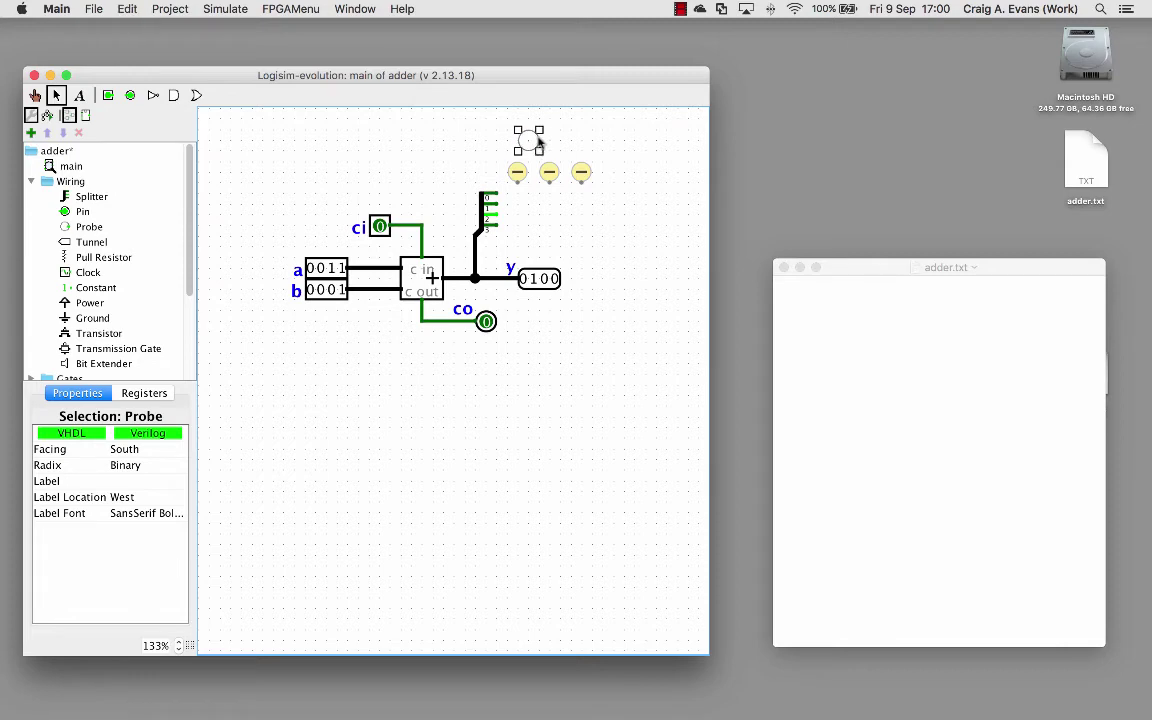
left_click(624, 172)
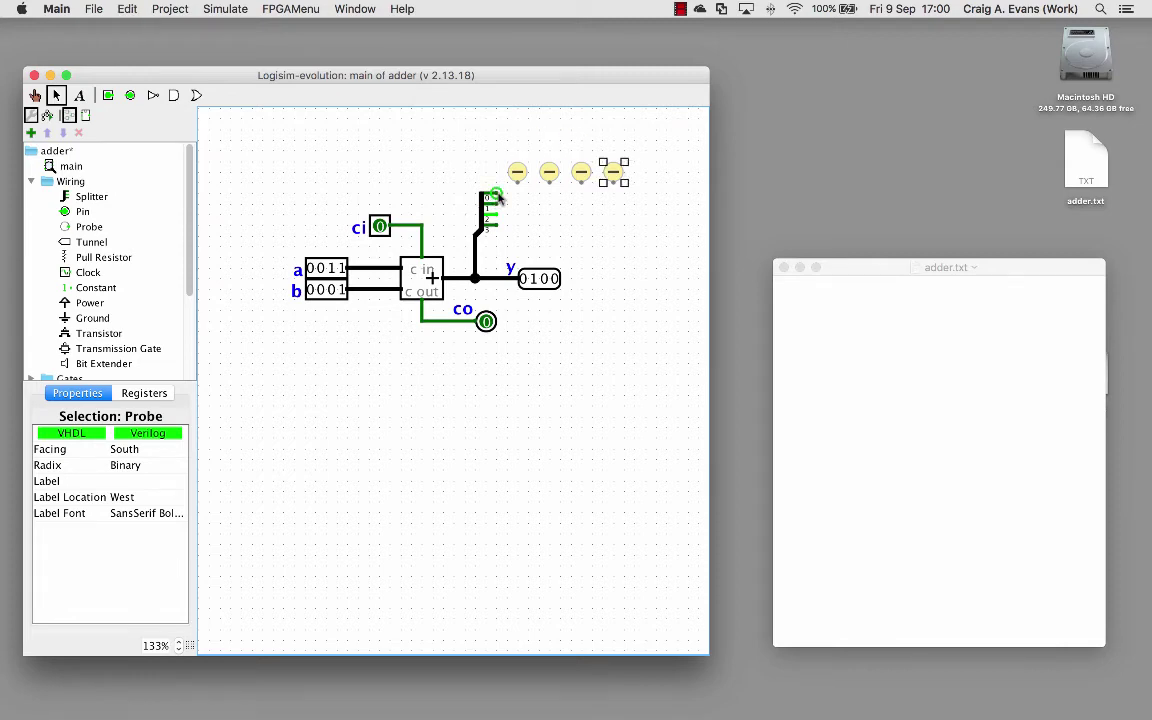
Step: Wire each splitter output to its own probe, showing y's bits 0, 1, 0, 0
left_click_drag(497, 197, 613, 183)
left_click_drag(489, 203, 583, 188)
left_click_drag(489, 213, 549, 184)
left_click_drag(489, 223, 517, 182)
left_click(527, 373)
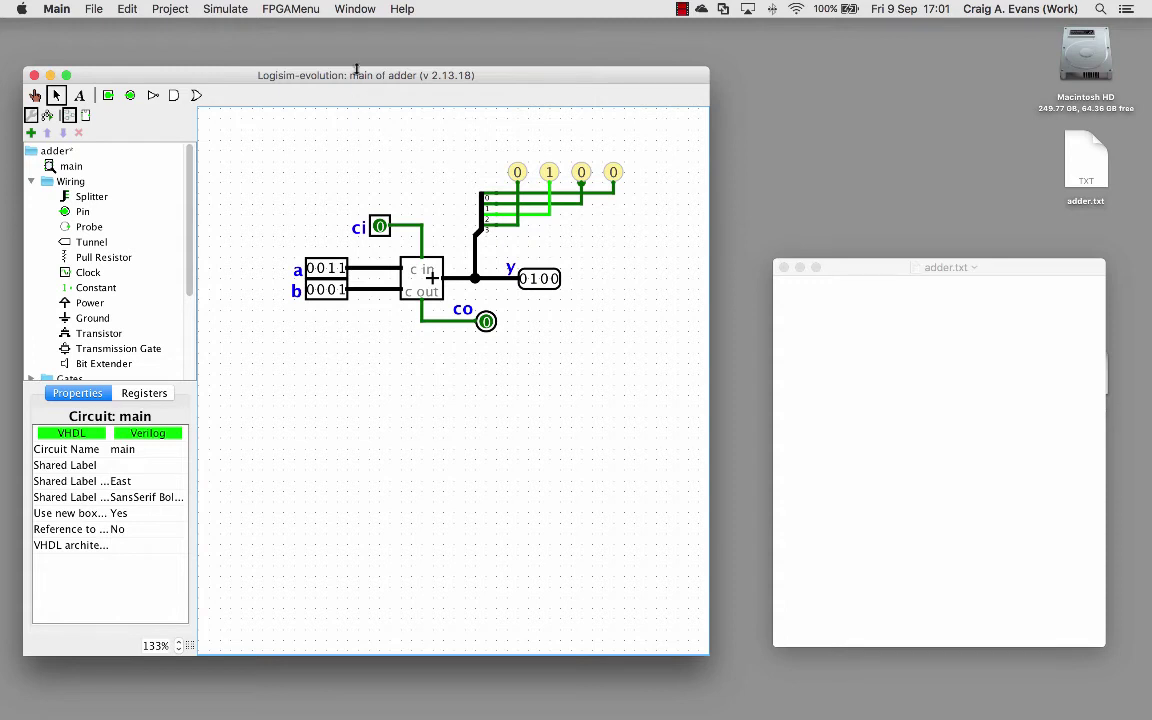
Step: Write '# Test vector for 4-bit adder' and header 'a[4] b[4] ci y[4] co' in adder.txt, then save
left_click(870, 268)
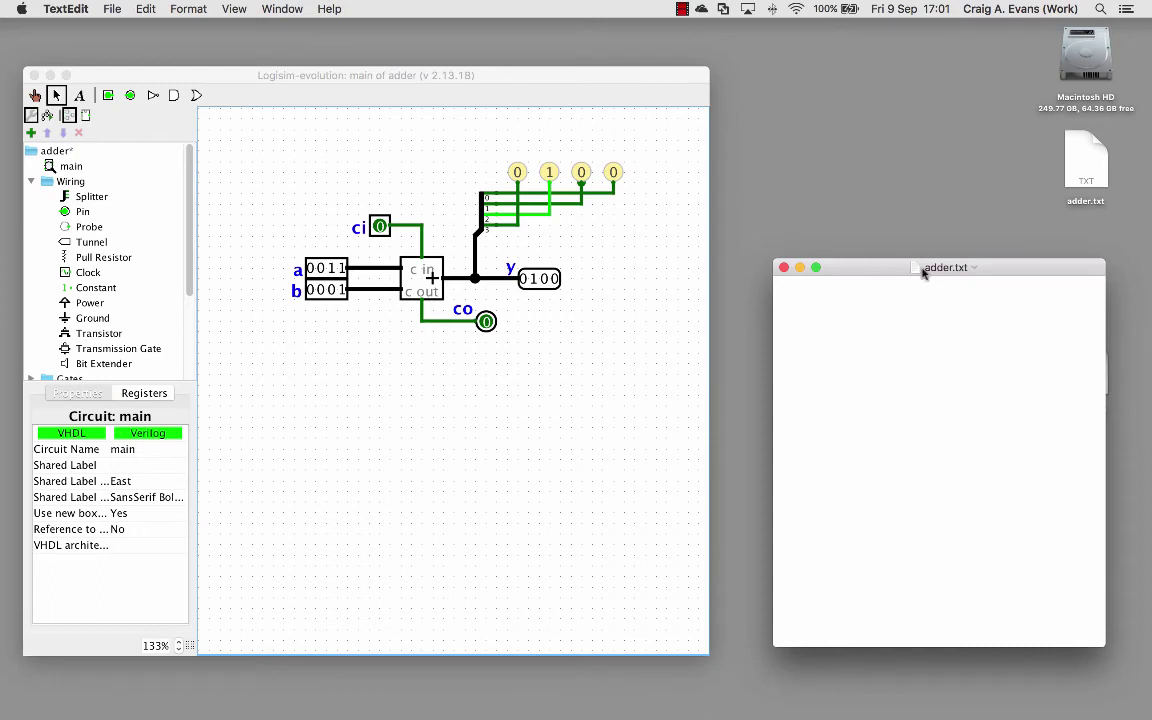
type("#")
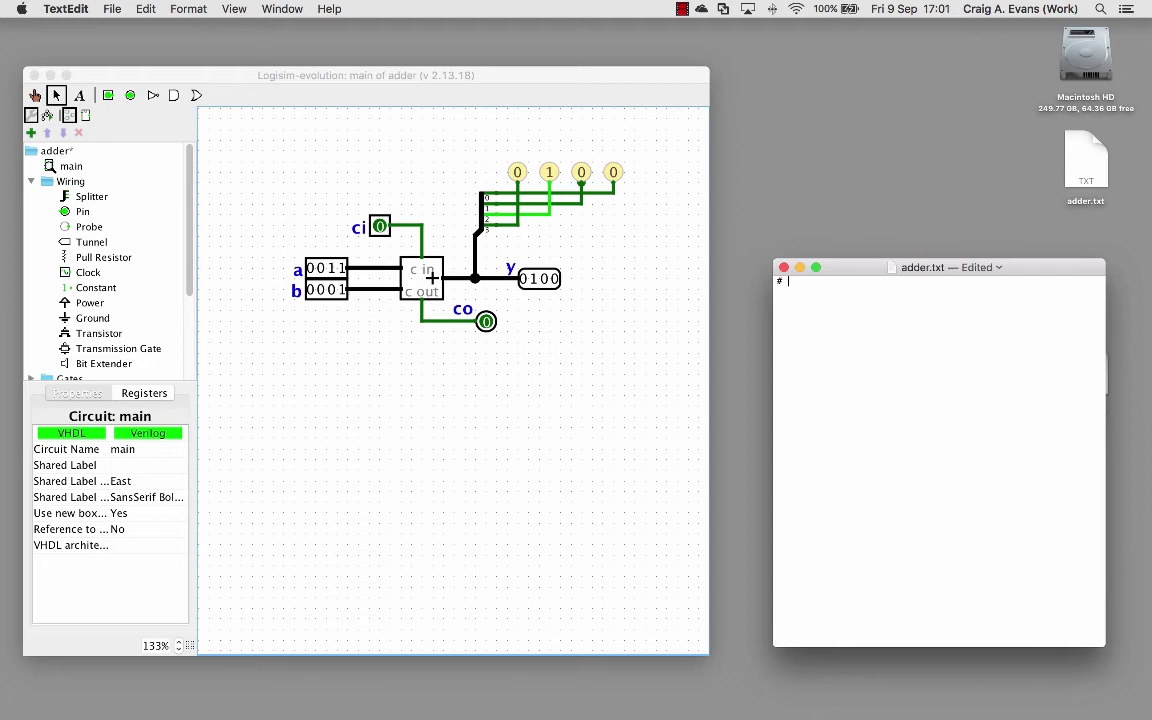
type(" Test vector for 4-bit adder")
key("Return")
type("a[4] b")
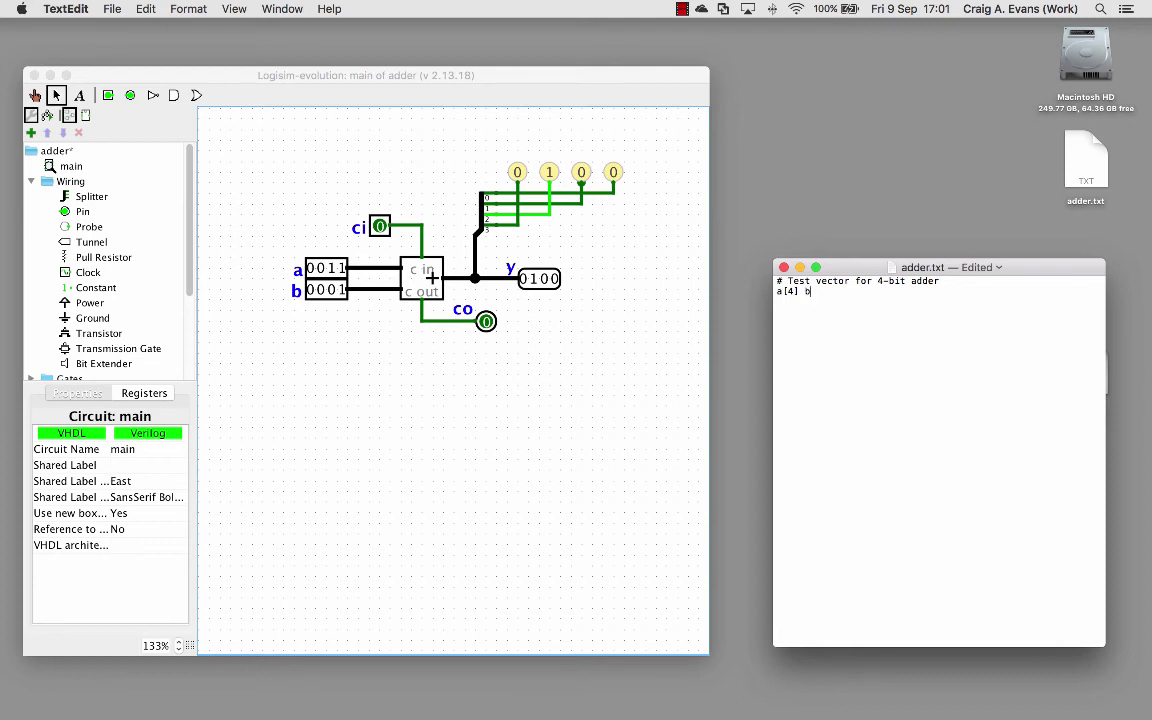
type("[4] ci y[4] co")
key("super+s")
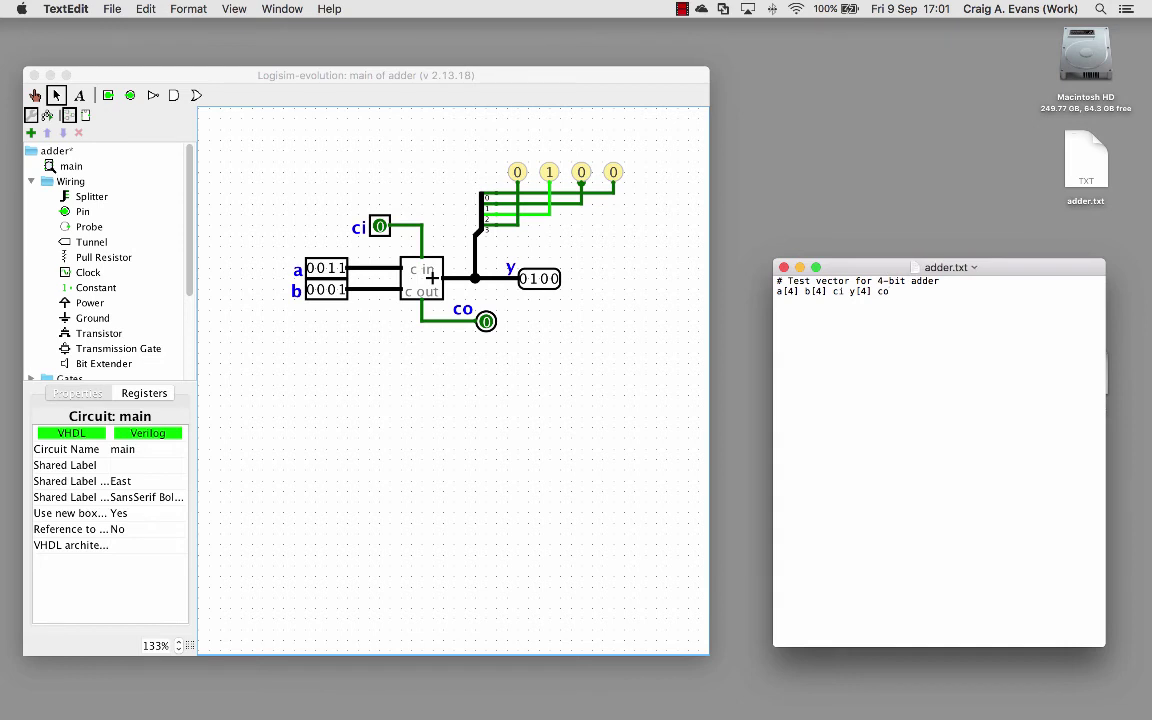
key("Return")
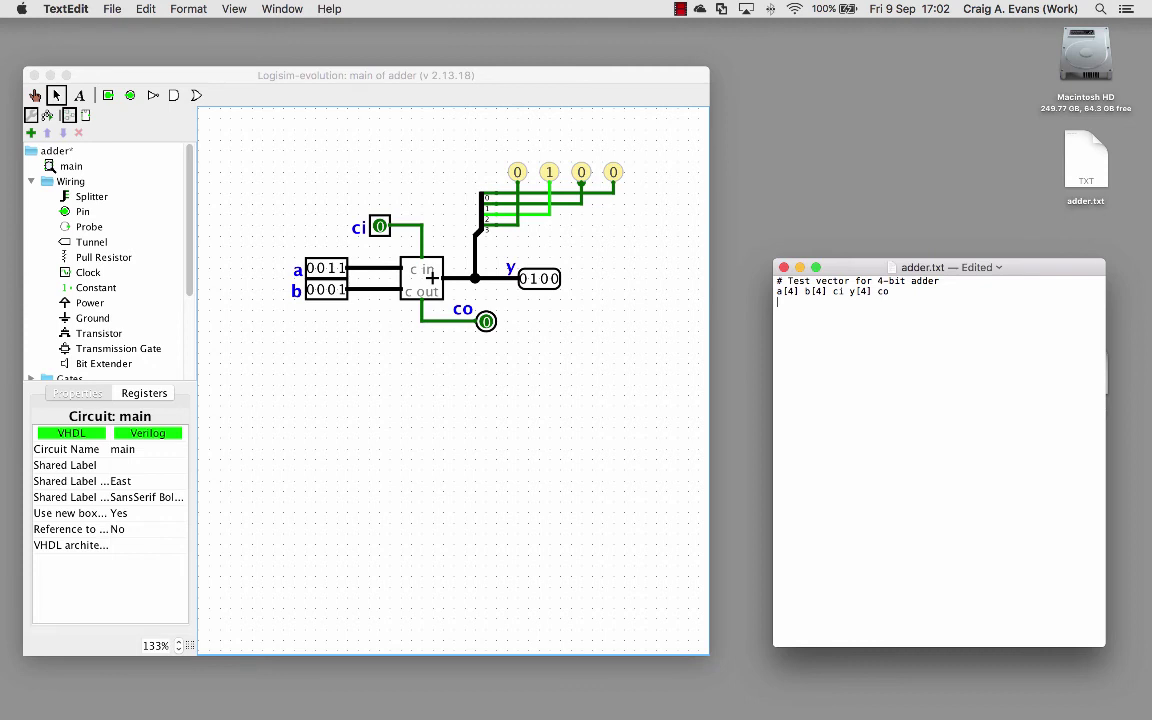
type("0000 0011 0 0011 0")
key("super+s")
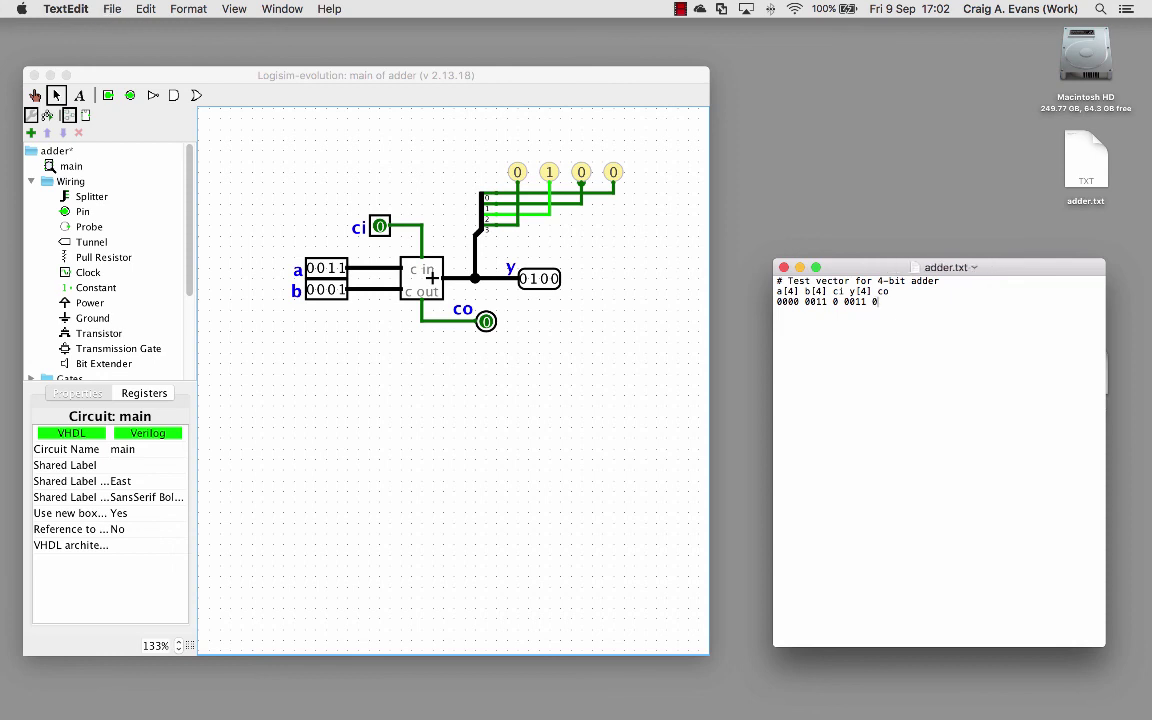
key("Return")
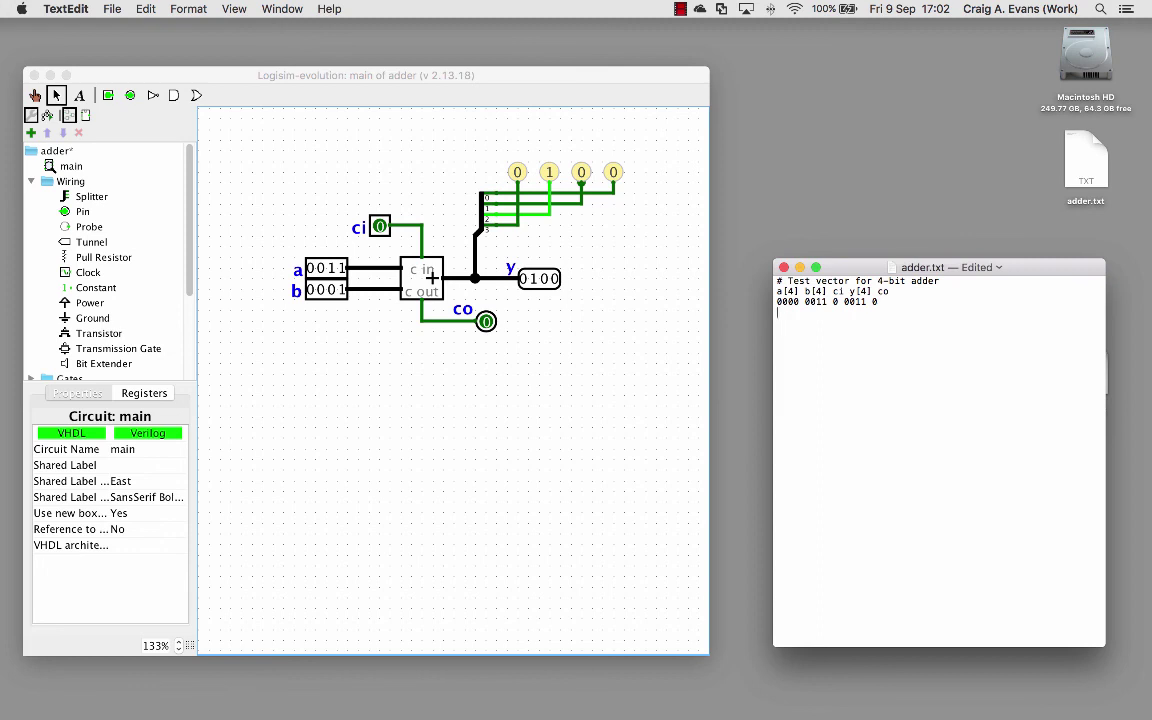
type("1111 0001 ")
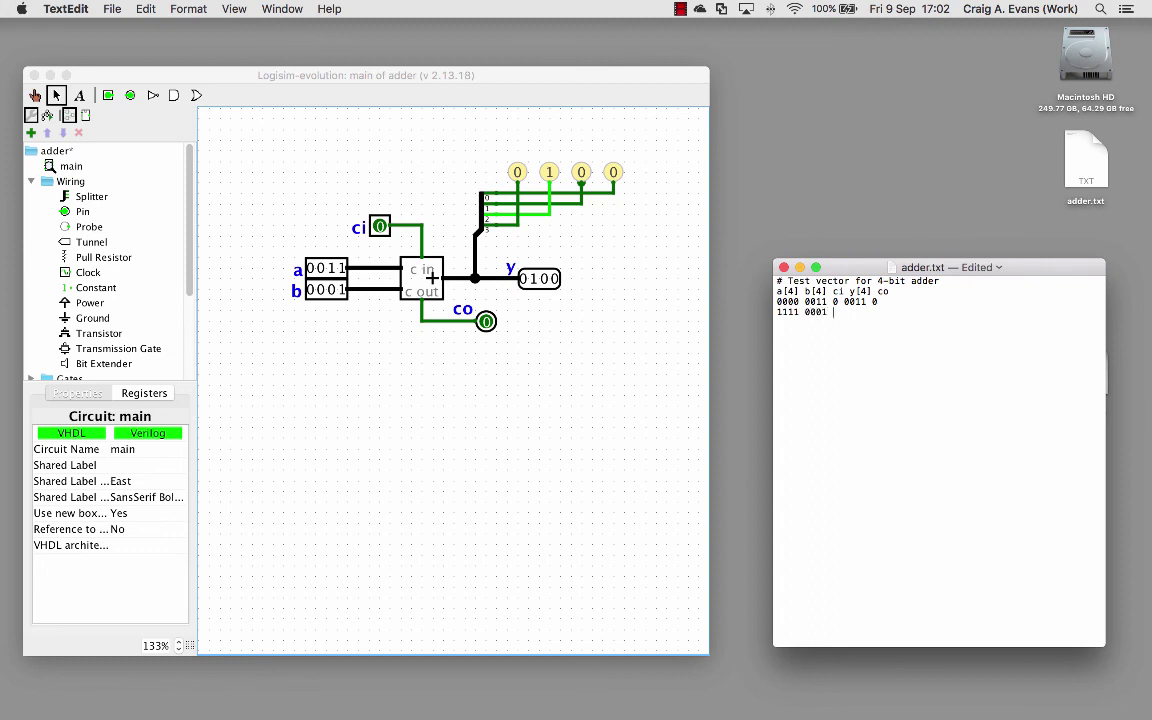
type("0 0000 1")
key("super+s")
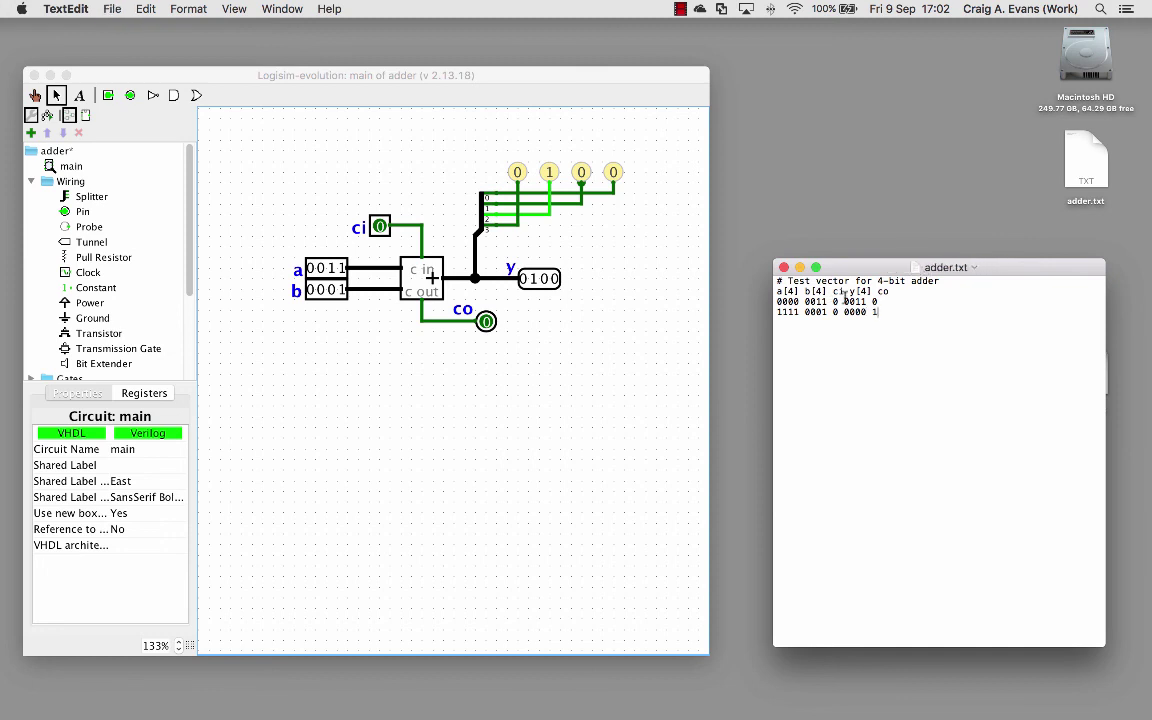
Step: Load adder.txt into Simulate > Test Vector, giving Passed: 2, Failed: 0
left_click(391, 429)
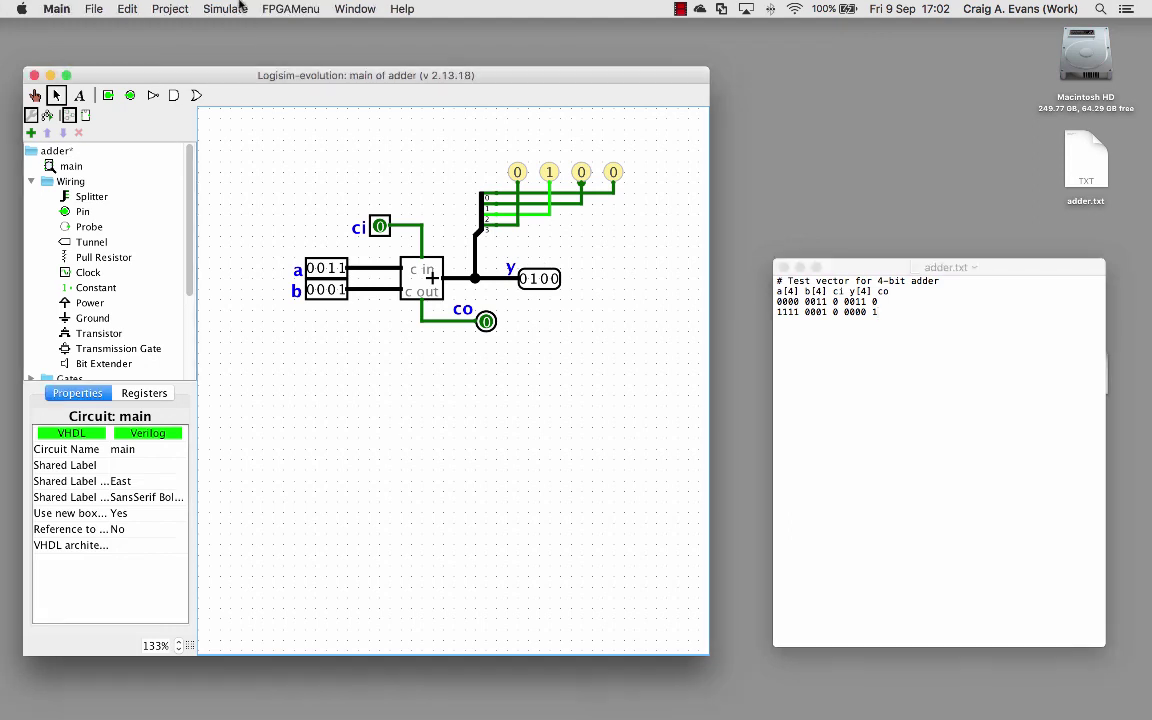
left_click(226, 8)
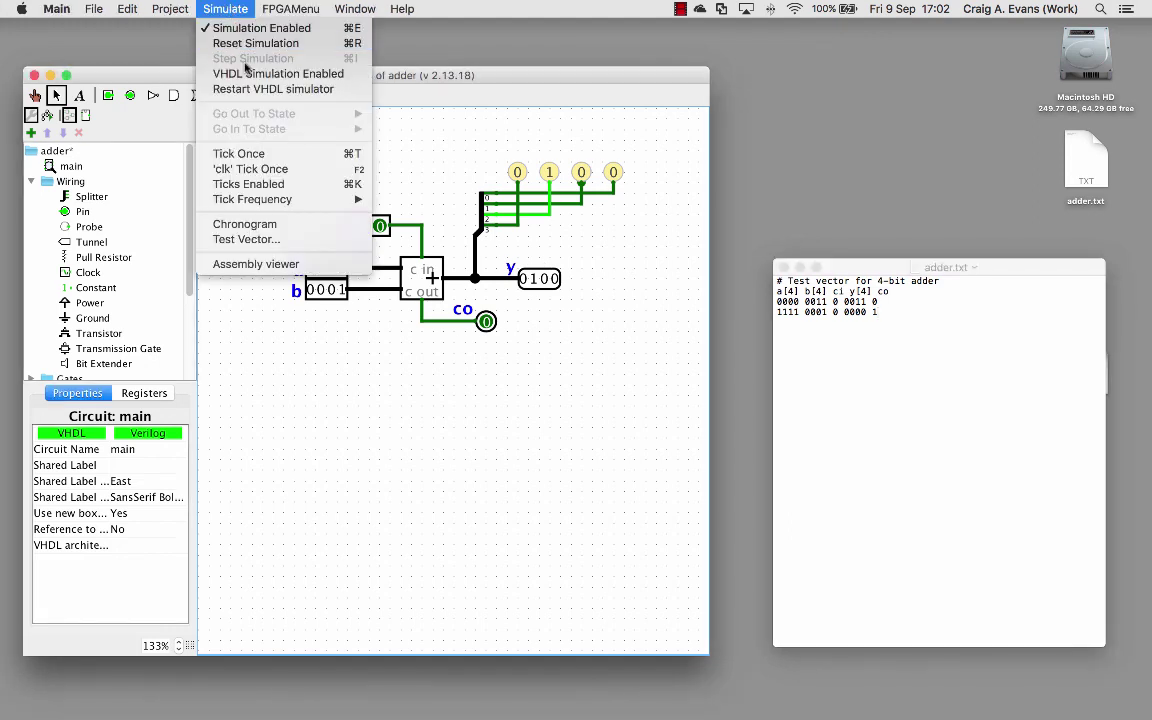
left_click(233, 240)
left_click(48, 311)
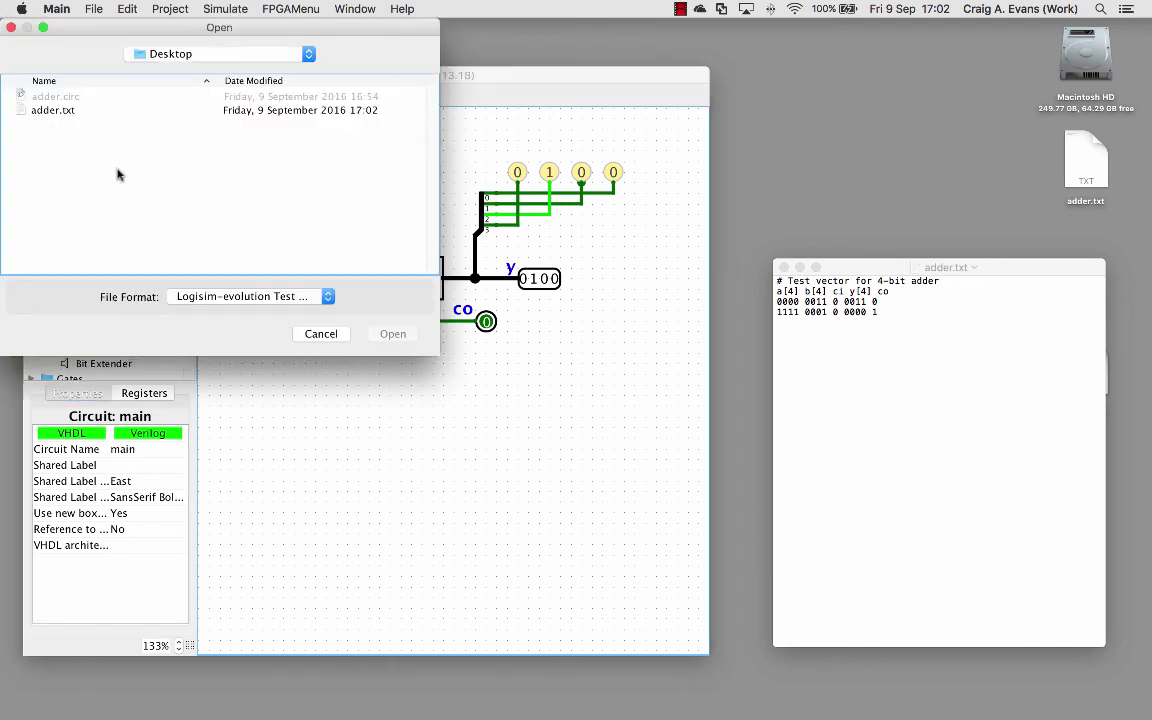
double_click(52, 111)
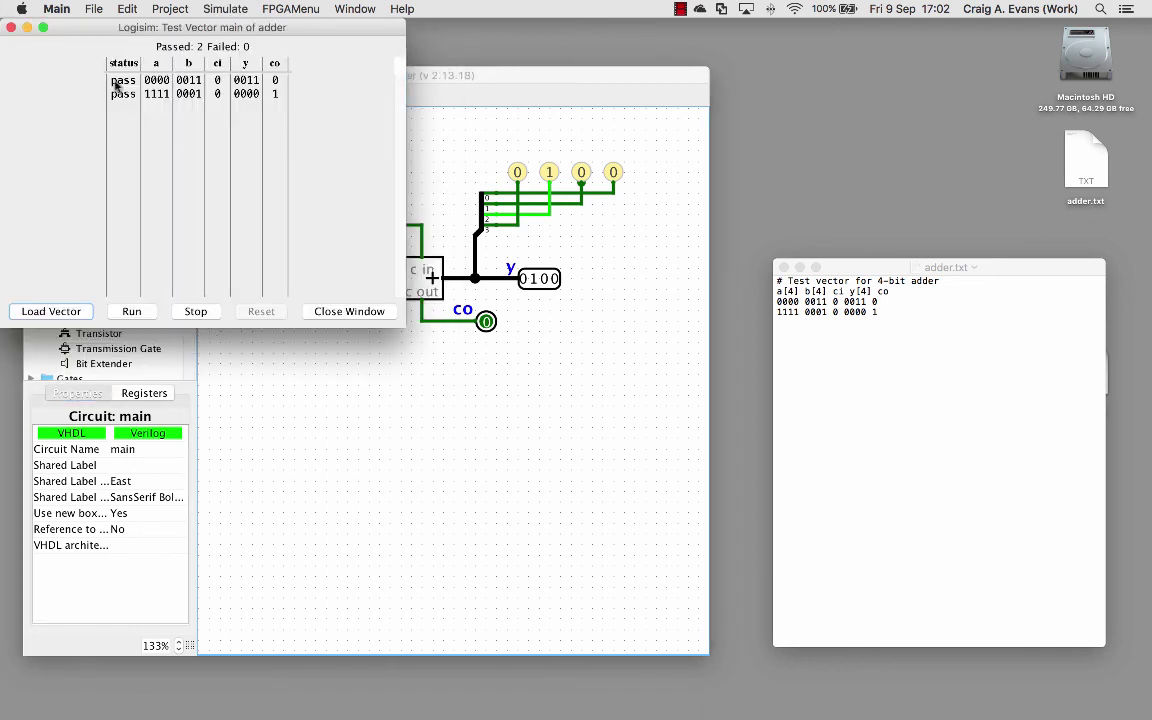